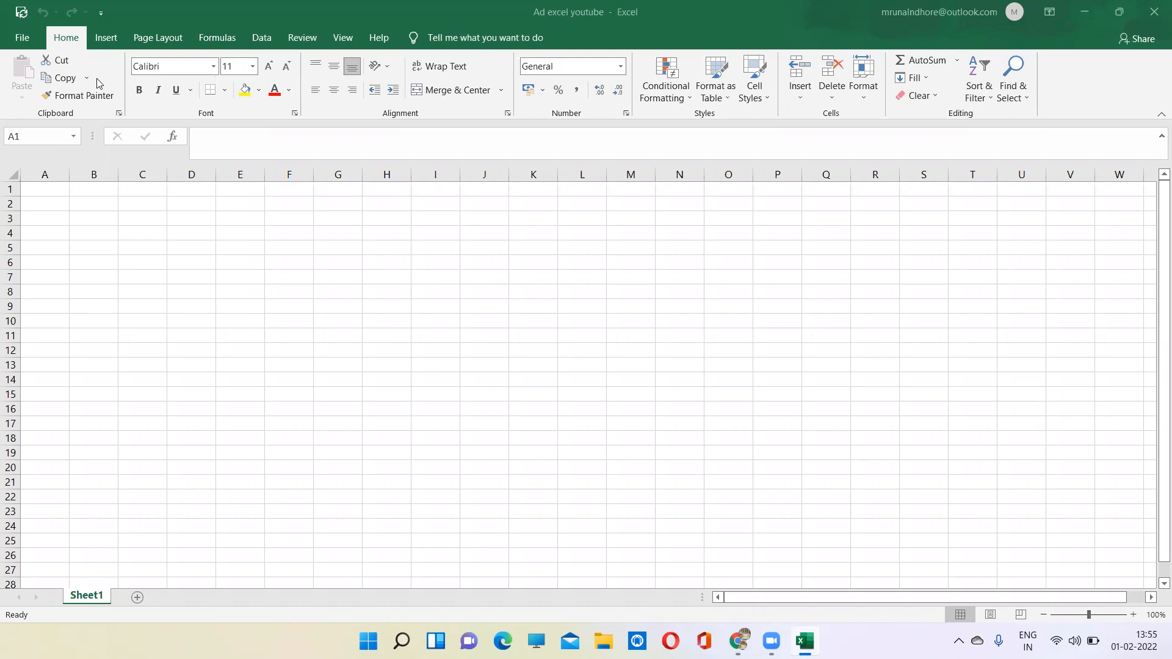
# - Examine the file start page and the gallery of templates offered for a new workbook
pyautogui.click(30, 43)
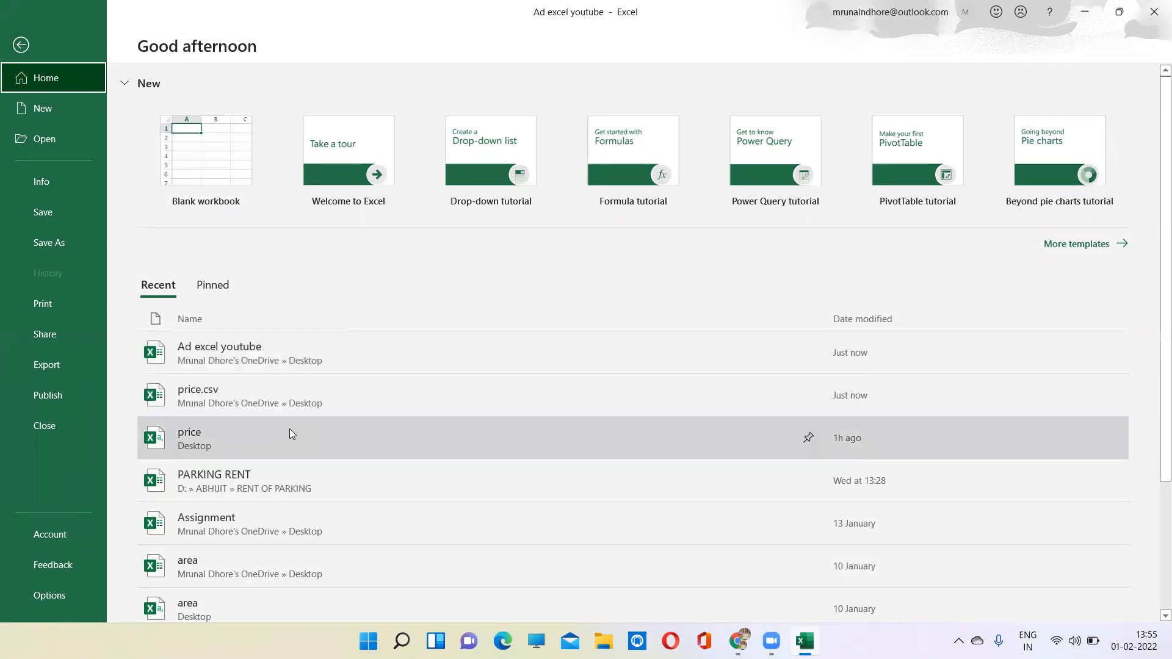
pyautogui.press('Down')
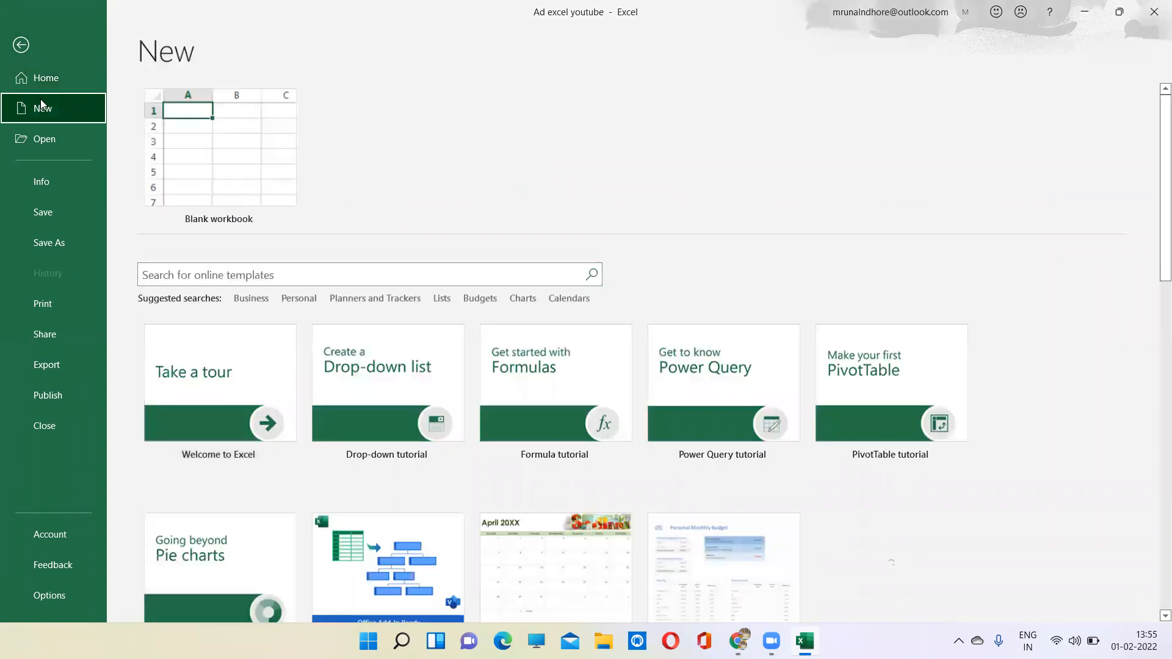
pyautogui.click(41, 78)
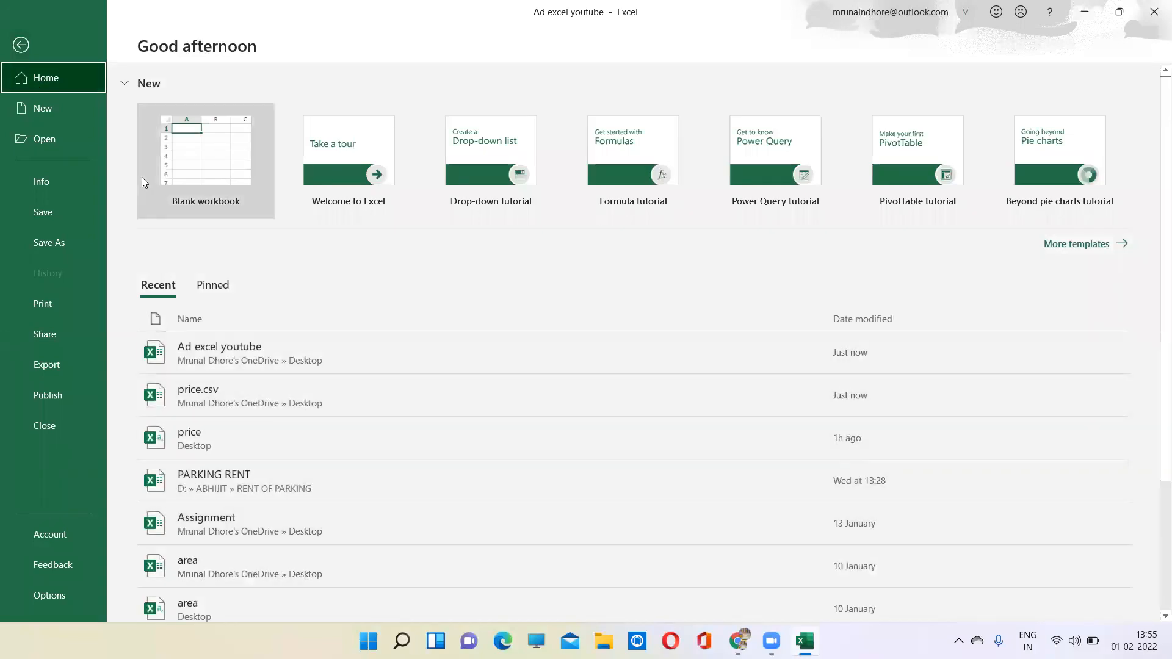
pyautogui.click(45, 108)
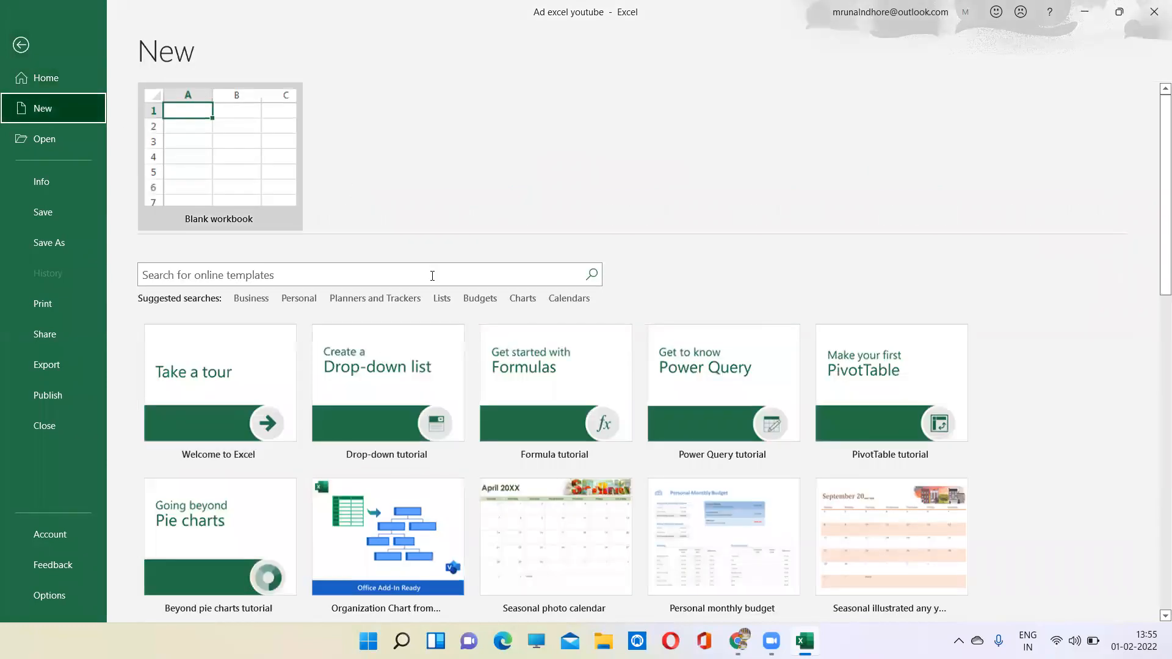
pyautogui.scroll(-7, 1155, 601)
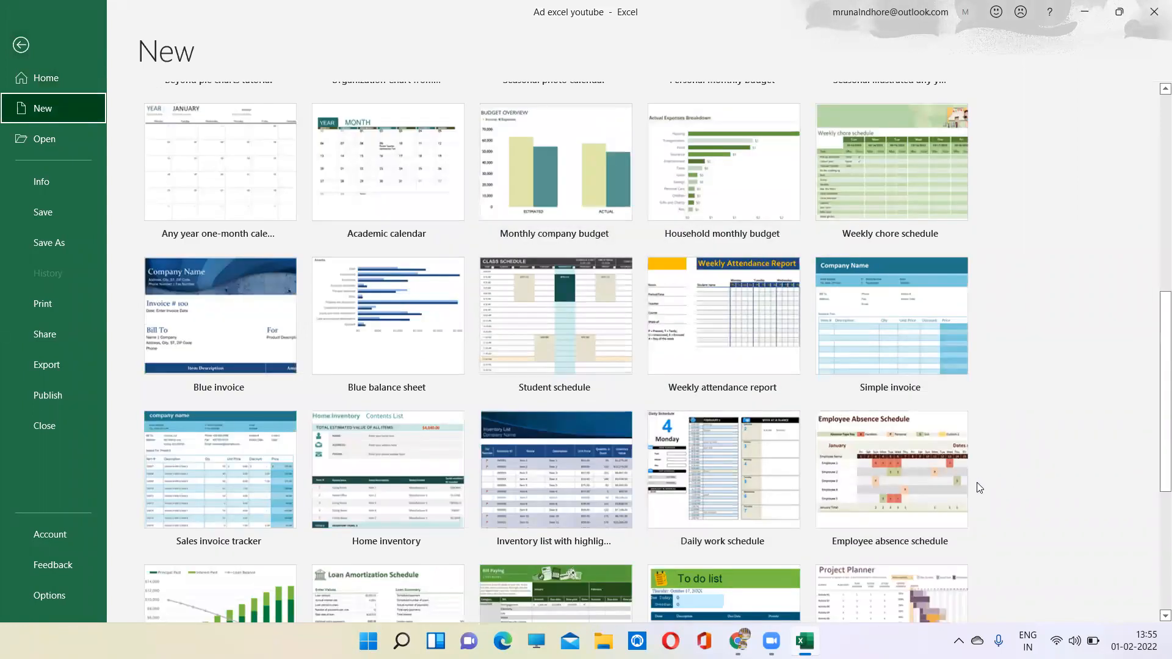
pyautogui.scroll(-5, 1155, 586)
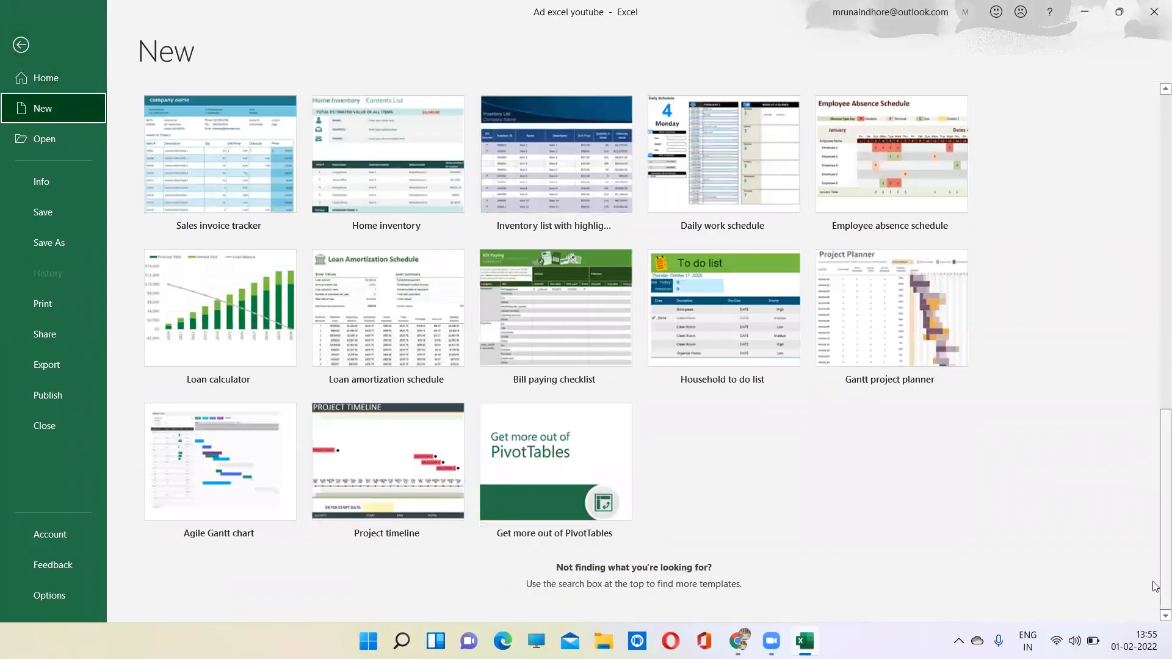
pyautogui.click(1161, 177)
pyautogui.click(1160, 177)
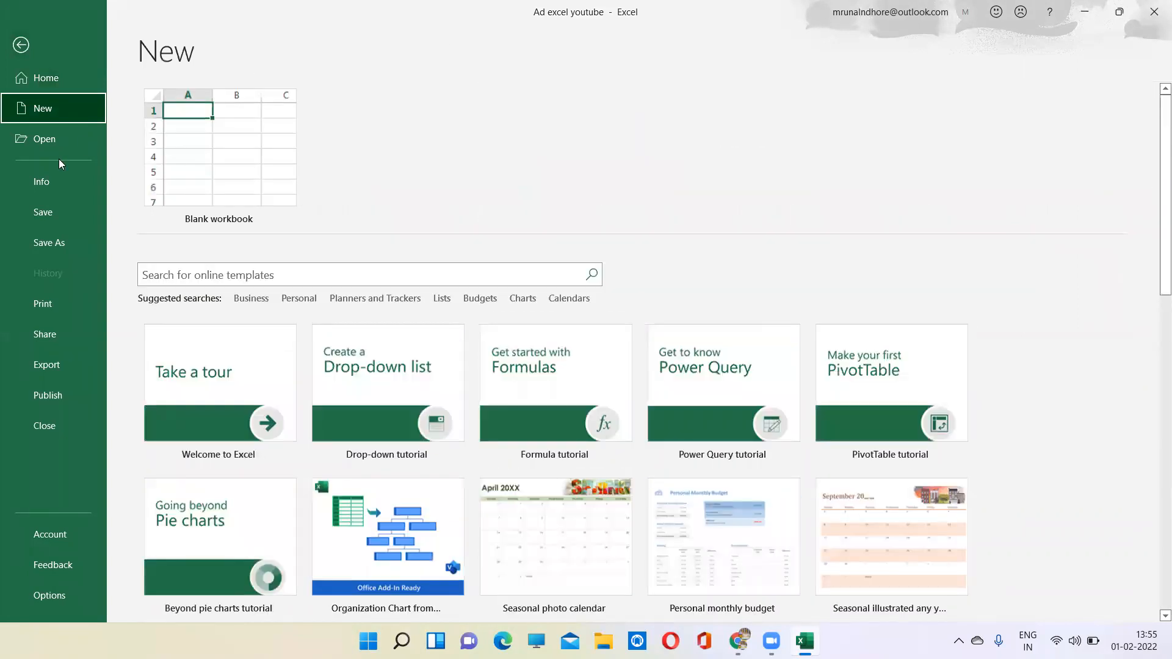
# - Look through the recent workbooks and the workbook's information page, and save the workbook
pyautogui.click(33, 142)
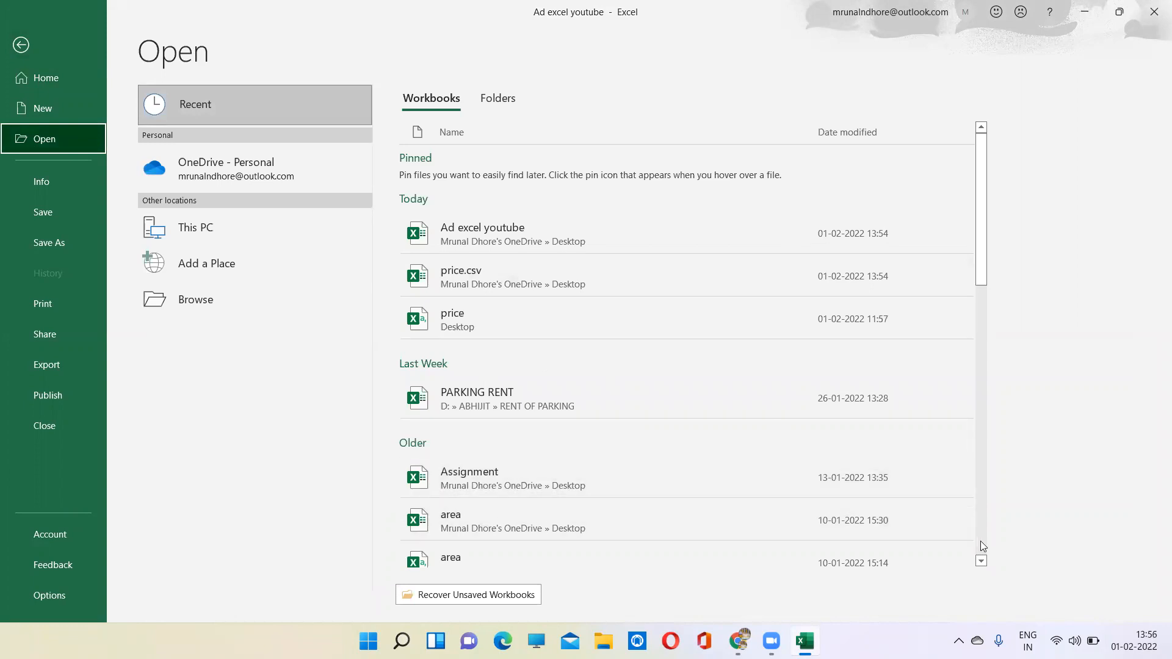
pyautogui.scroll(-15, 981, 545)
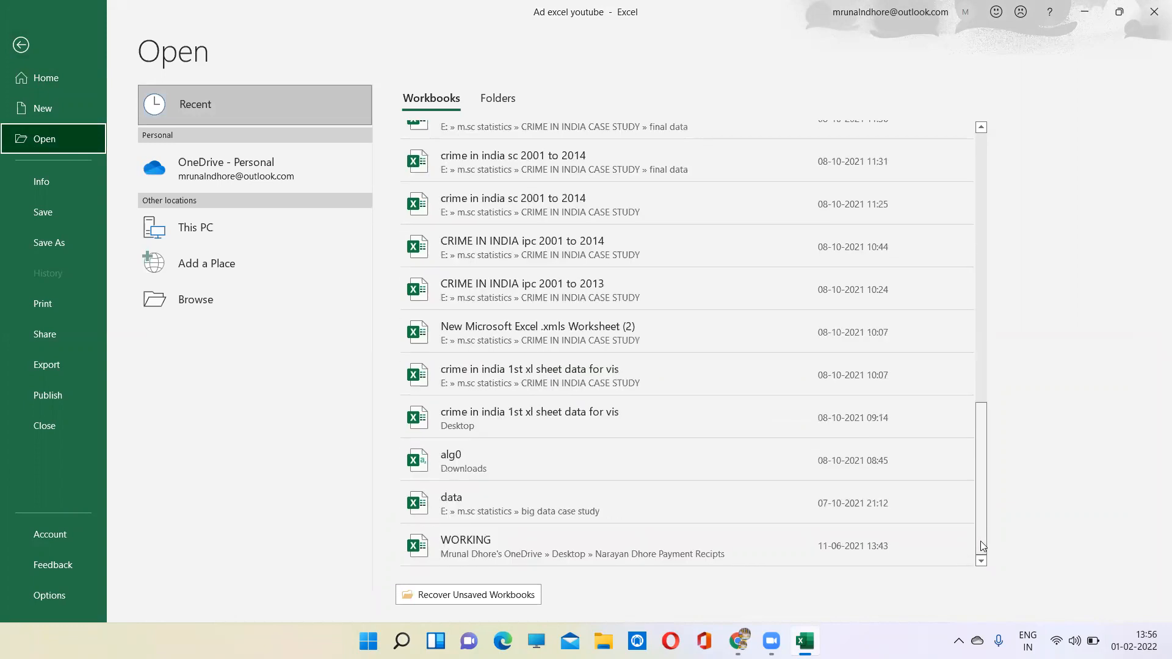
pyautogui.click(47, 182)
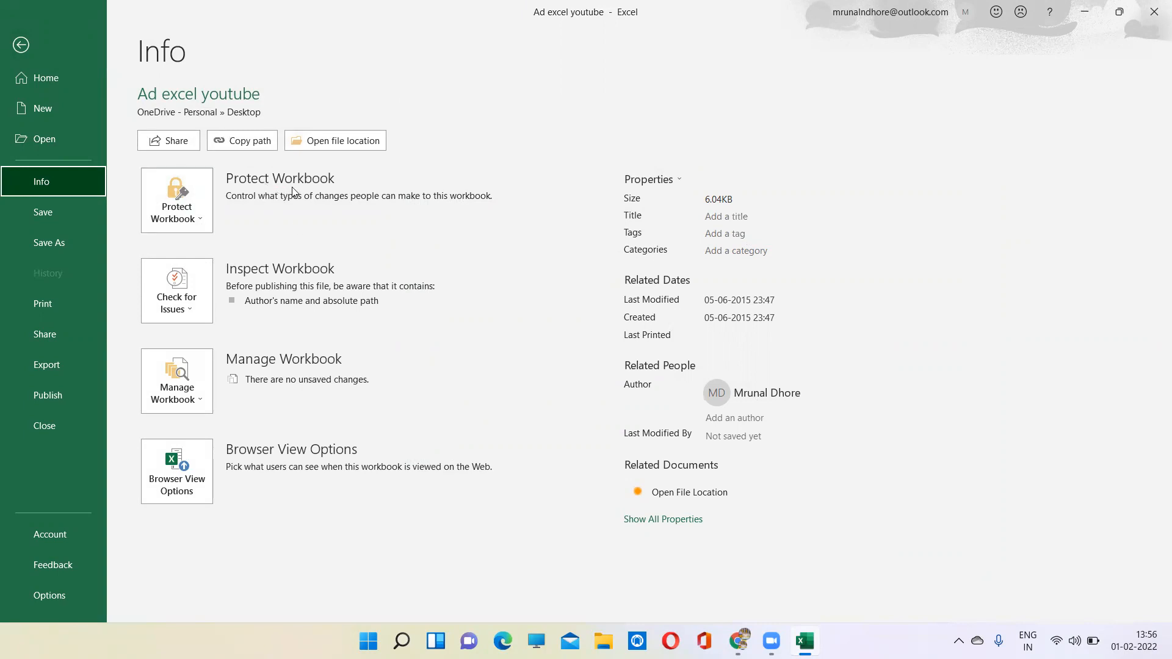
pyautogui.click(78, 212)
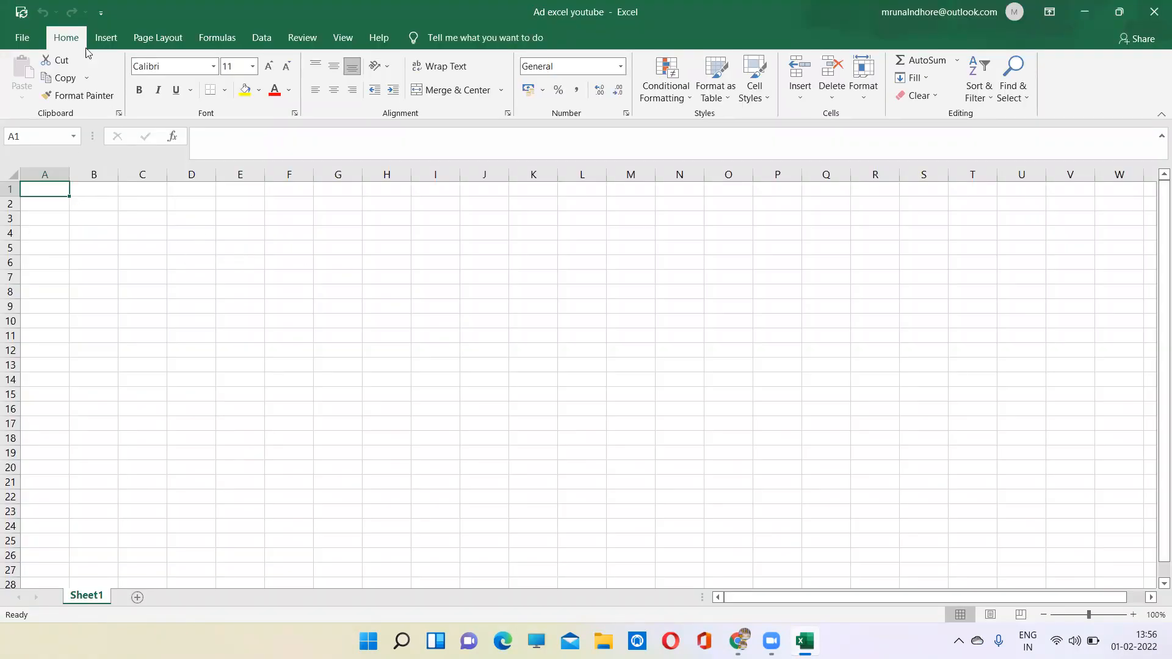
# - Examine the save locations and the print, share, export and publish options, and return to the worksheet
pyautogui.click(30, 36)
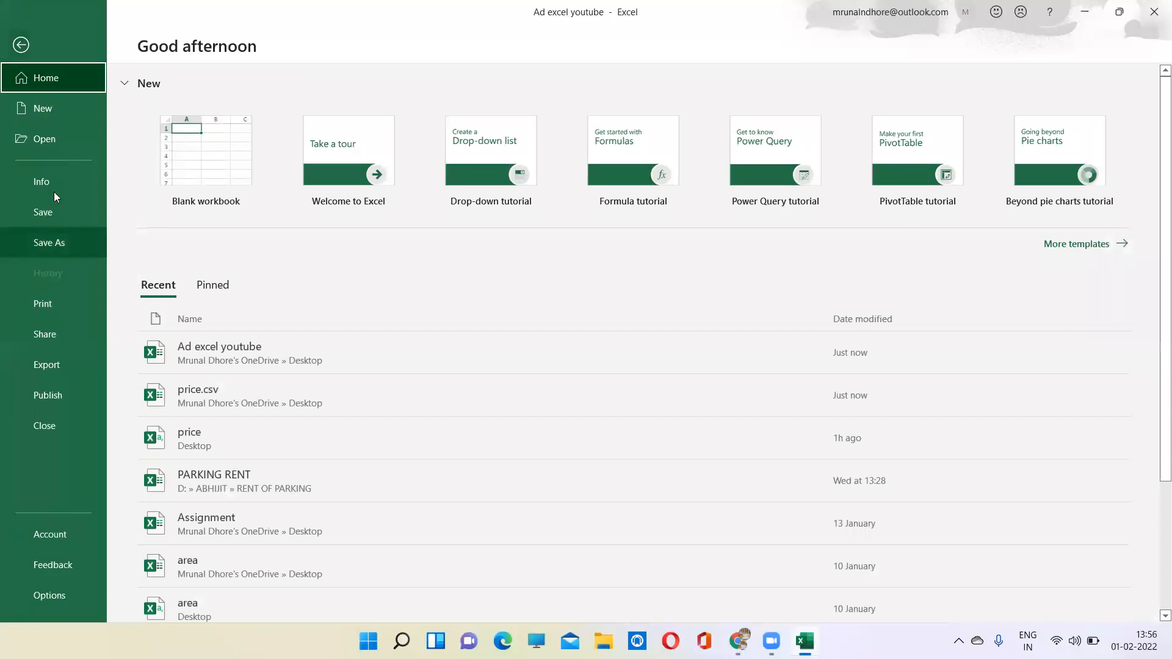
pyautogui.click(55, 238)
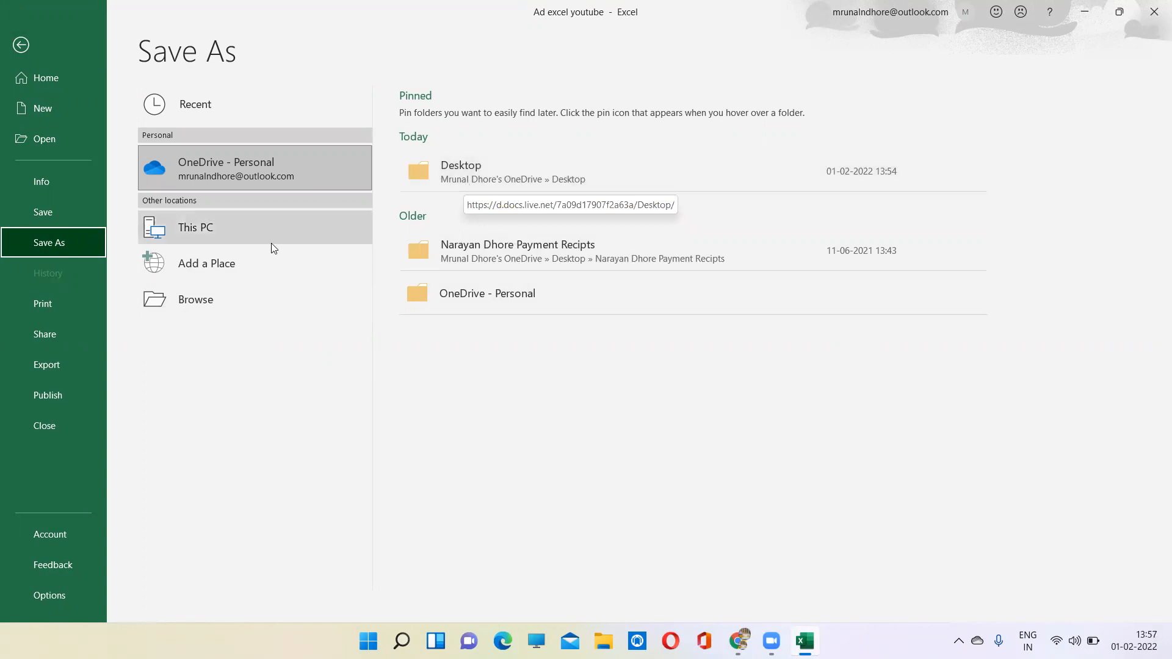
pyautogui.click(14, 312)
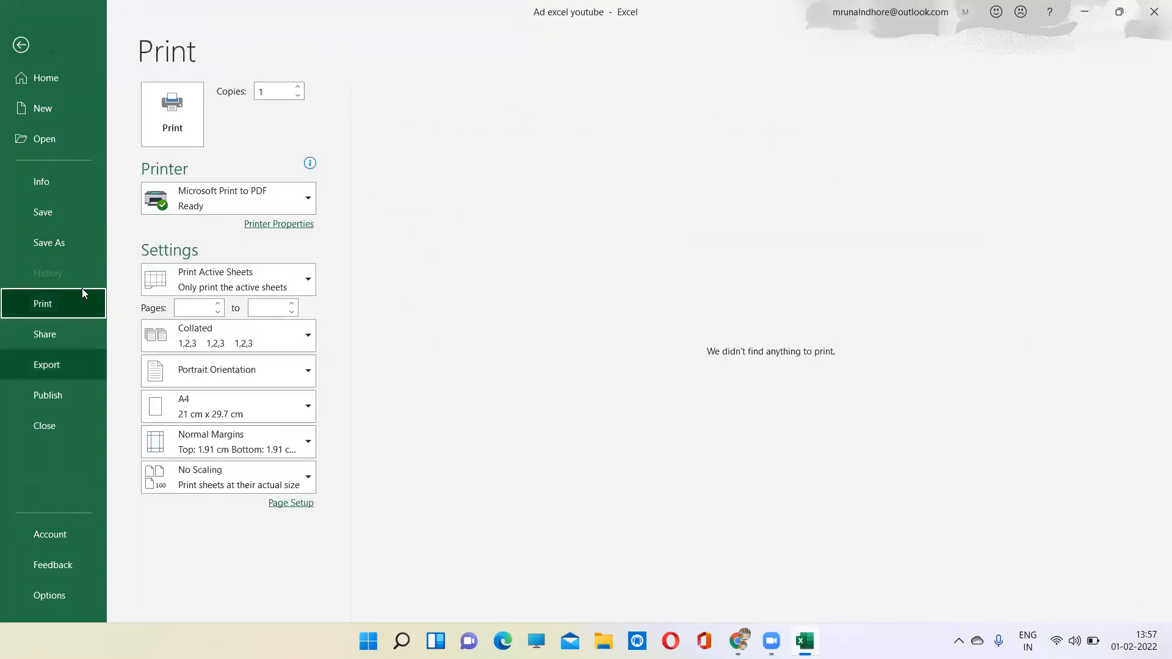
pyautogui.click(78, 342)
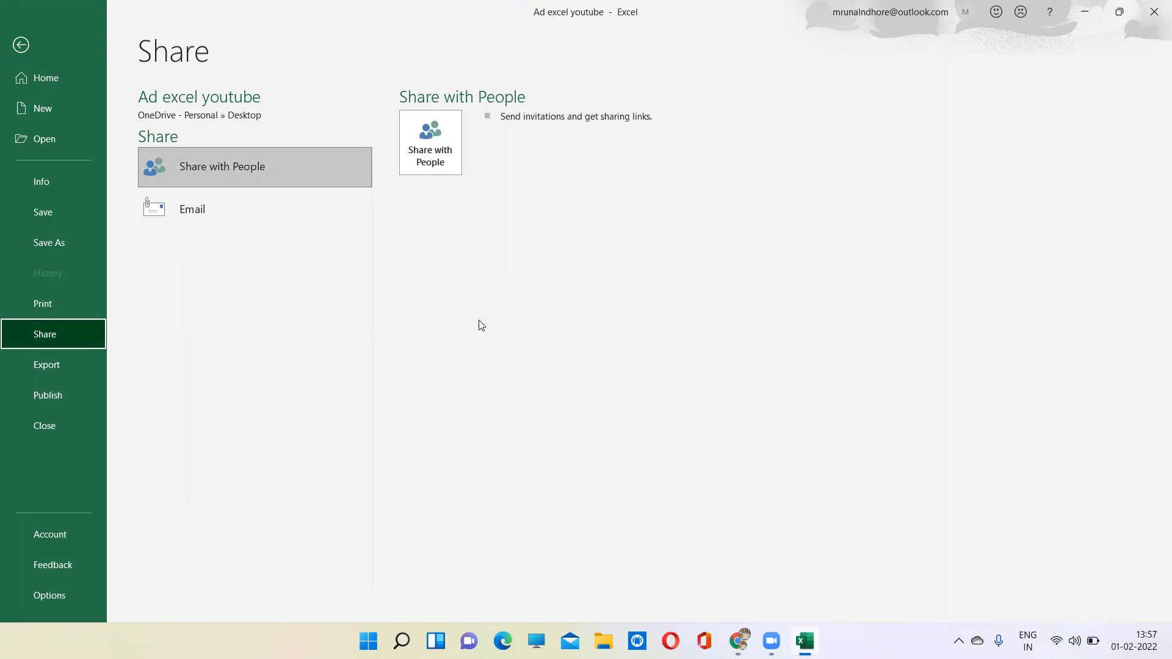
pyautogui.click(51, 366)
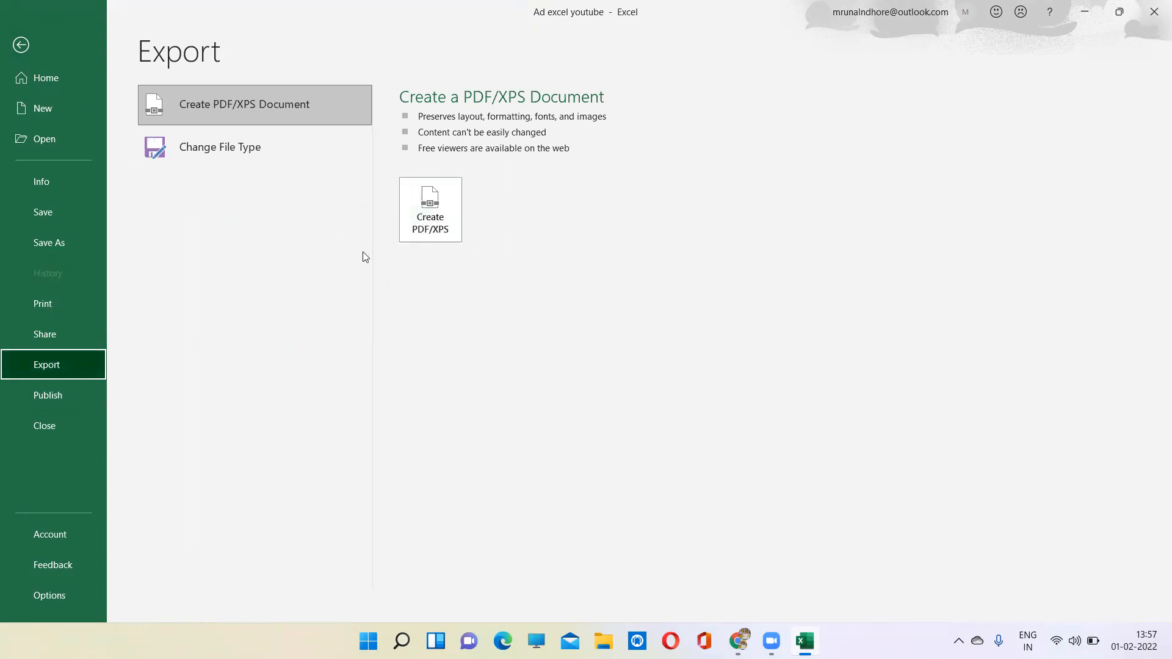
pyautogui.click(22, 396)
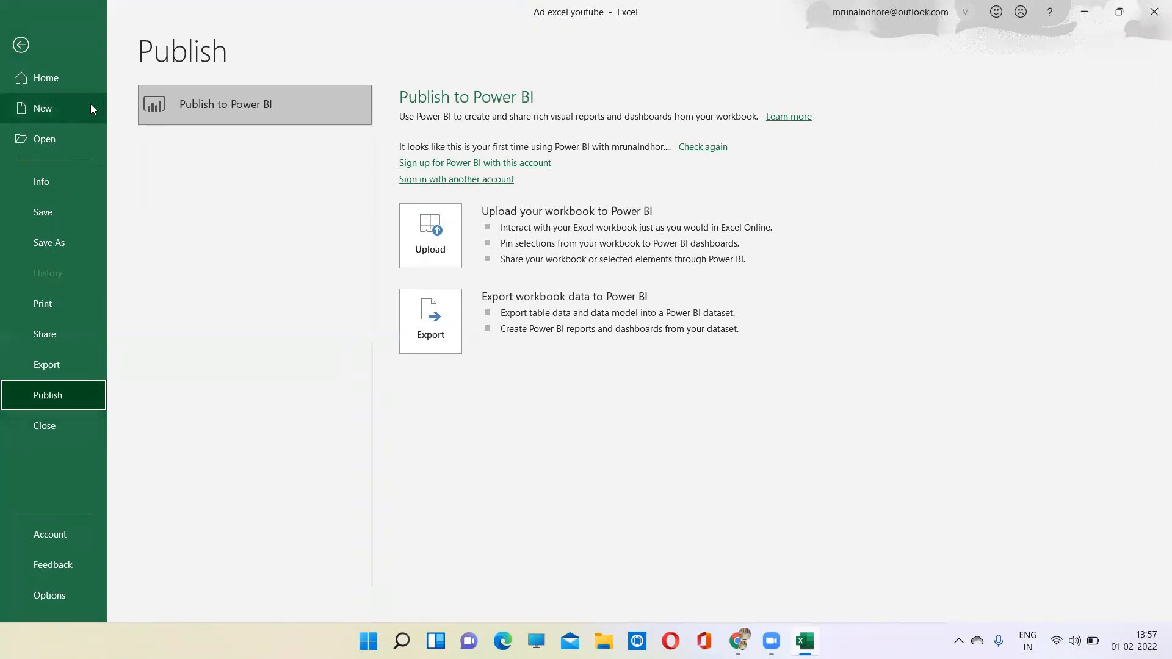
pyautogui.click(80, 81)
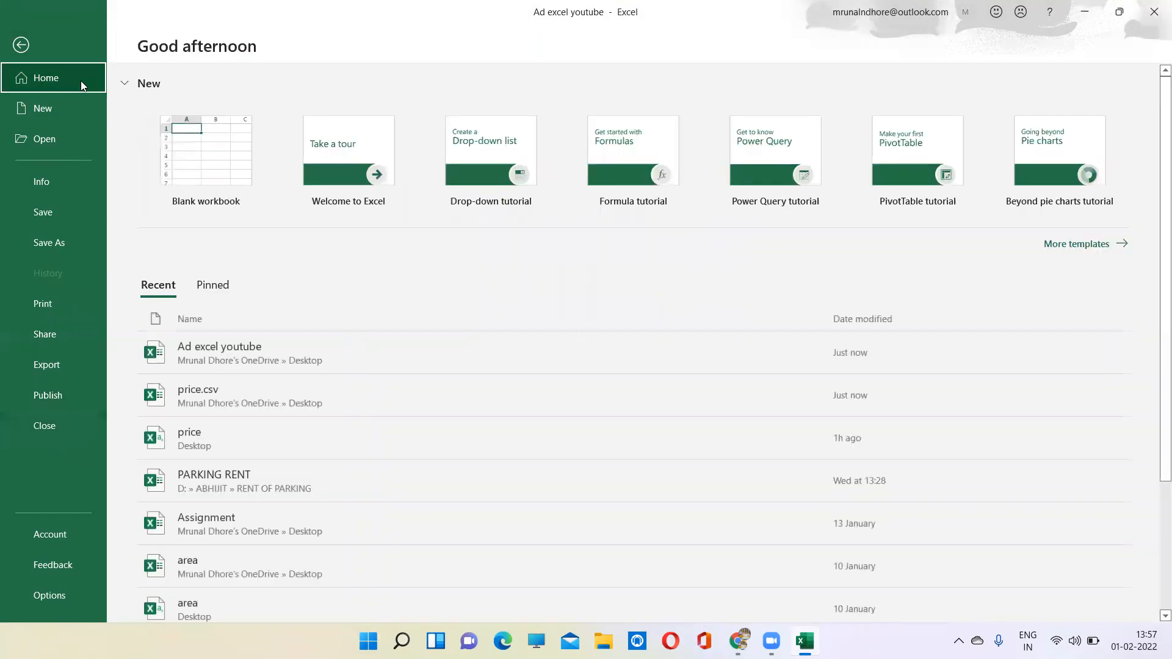
pyautogui.click(21, 47)
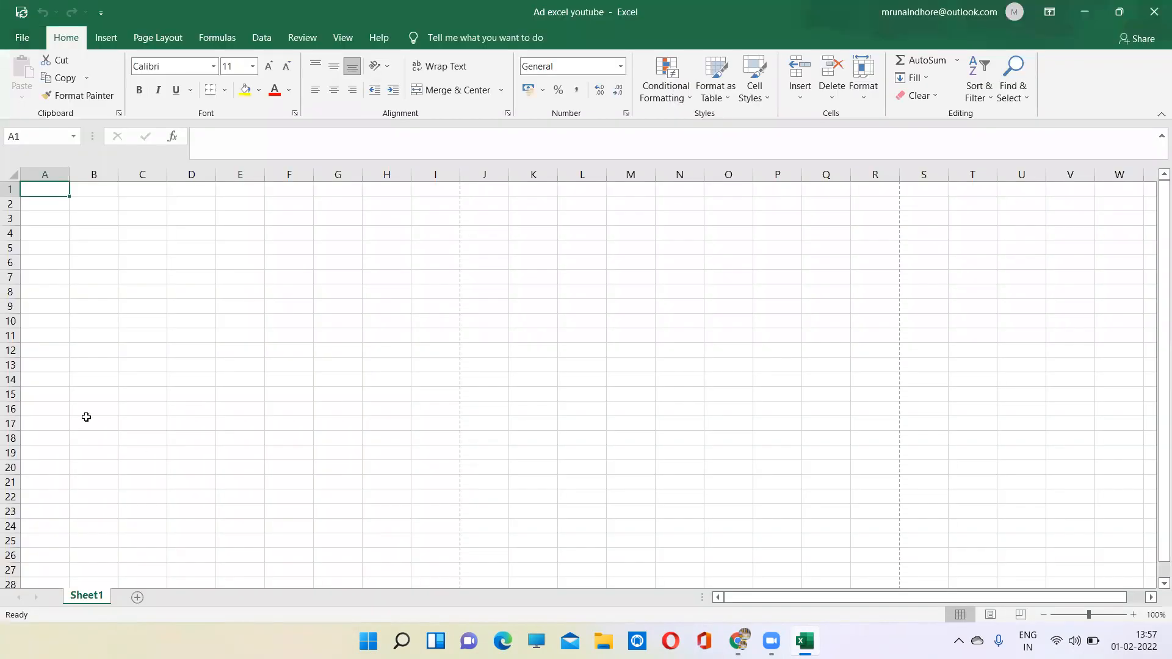
pyautogui.click(111, 259)
pyautogui.click(58, 199)
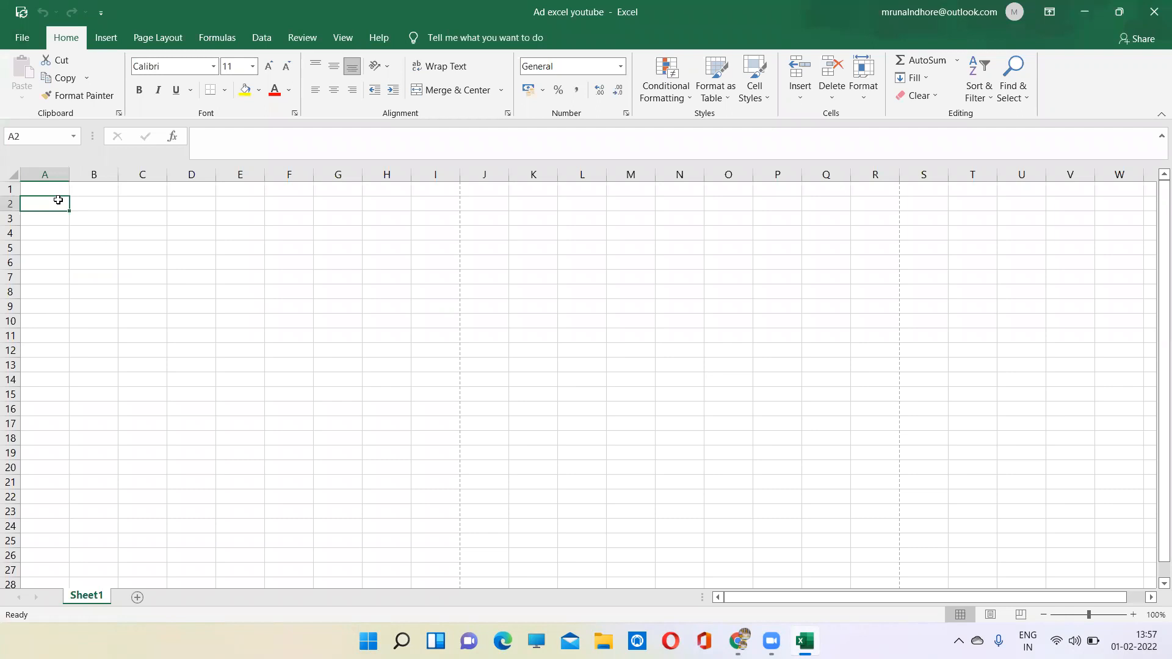
pyautogui.click(56, 189)
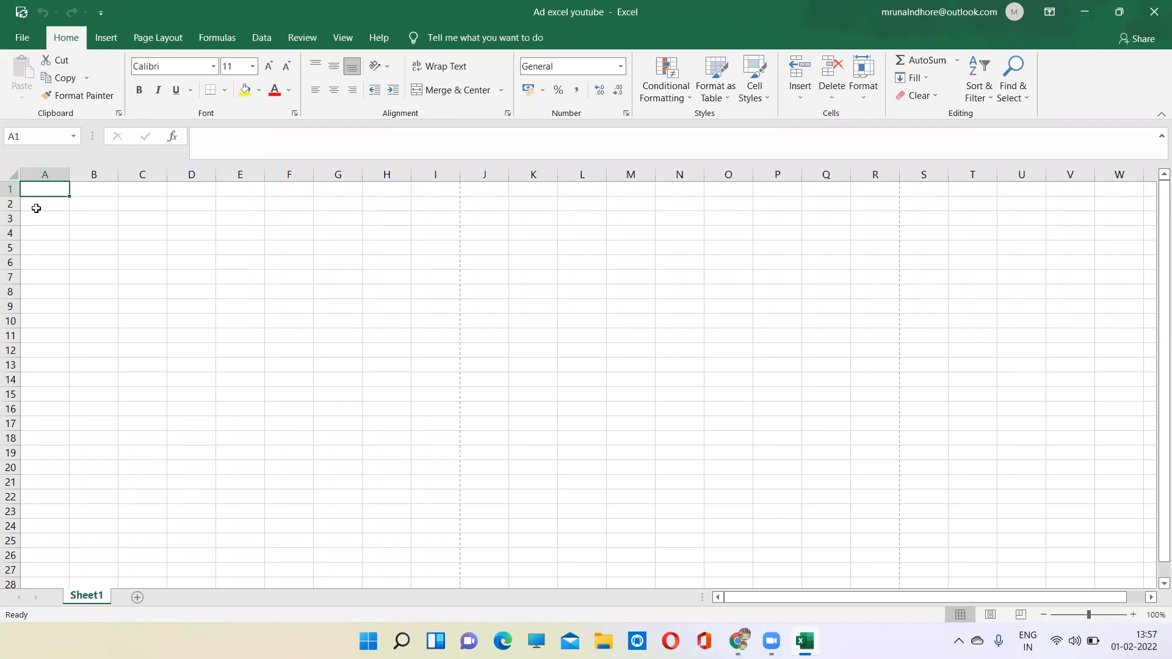
pyautogui.write('muwjwik')
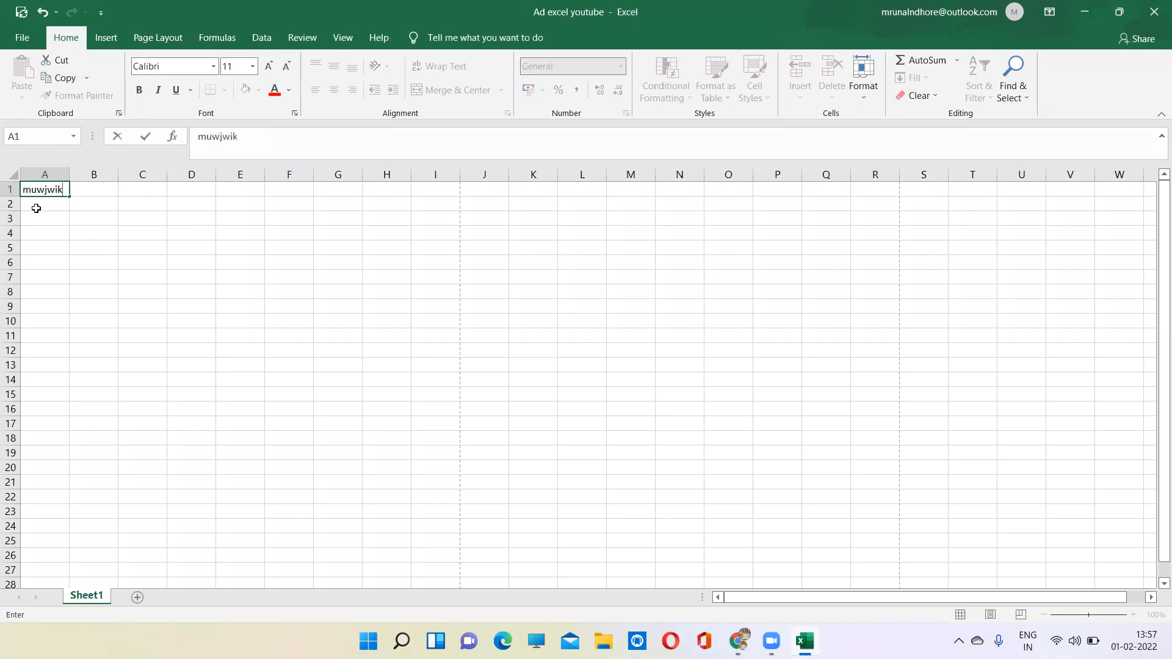
pyautogui.press('BackSpace')
pyautogui.press('BackSpace')
pyautogui.press('BackSpace')
pyautogui.press('BackSpace')
pyautogui.press('BackSpace')
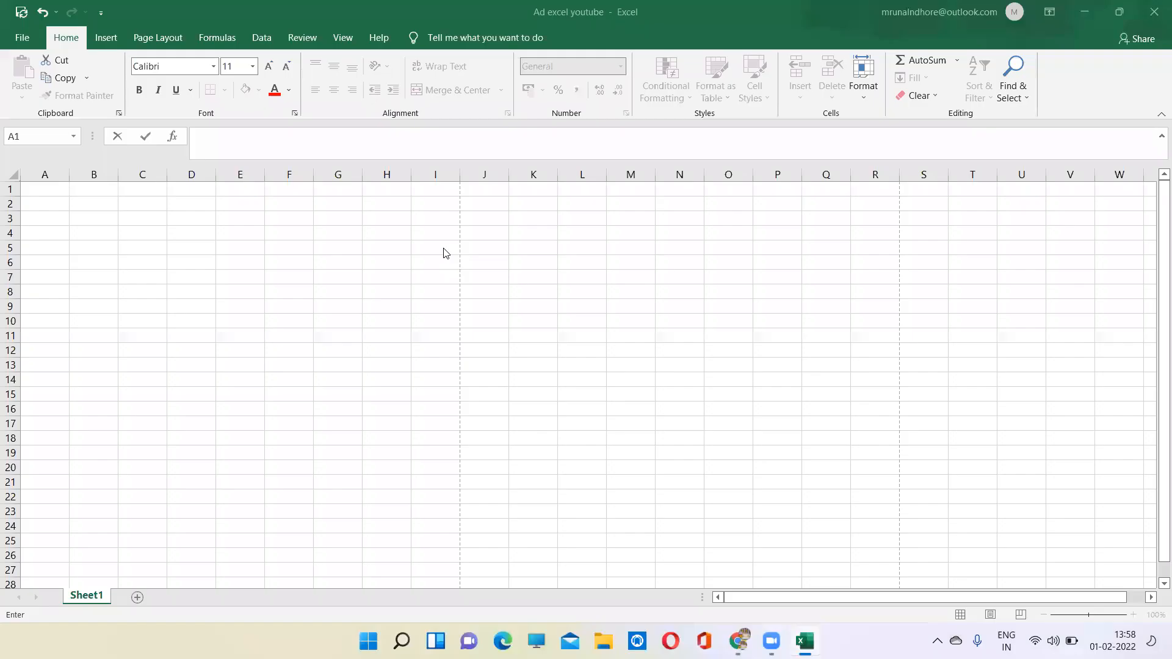
# - Enter the heading Name in cell A1 and make its text bold, italic and underlined
pyautogui.click(42, 187)
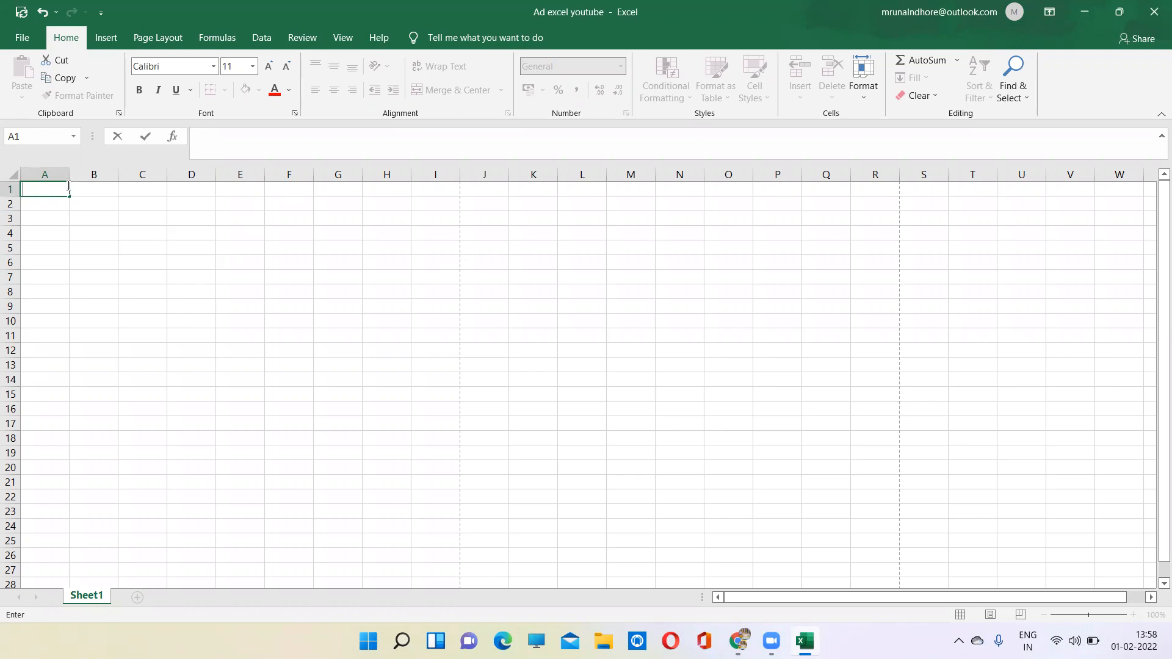
pyautogui.write('ame')
pyautogui.moveTo(54, 191); pyautogui.dragTo(13, 190)
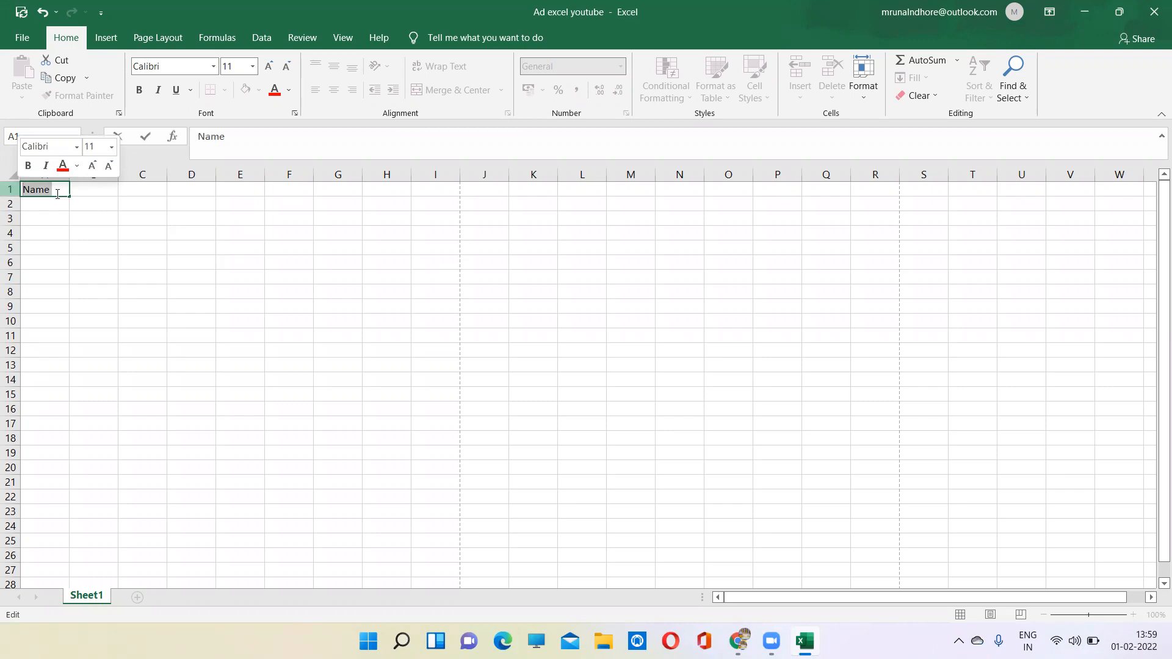
pyautogui.click(139, 90)
pyautogui.click(160, 91)
pyautogui.click(176, 95)
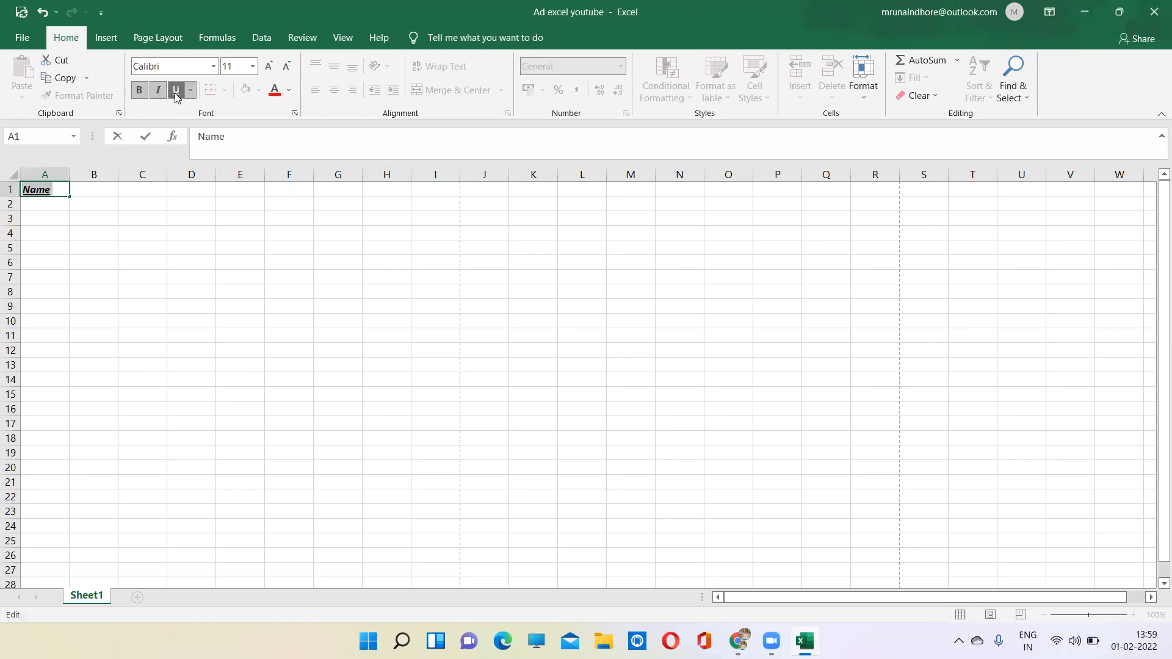
pyautogui.click(191, 91)
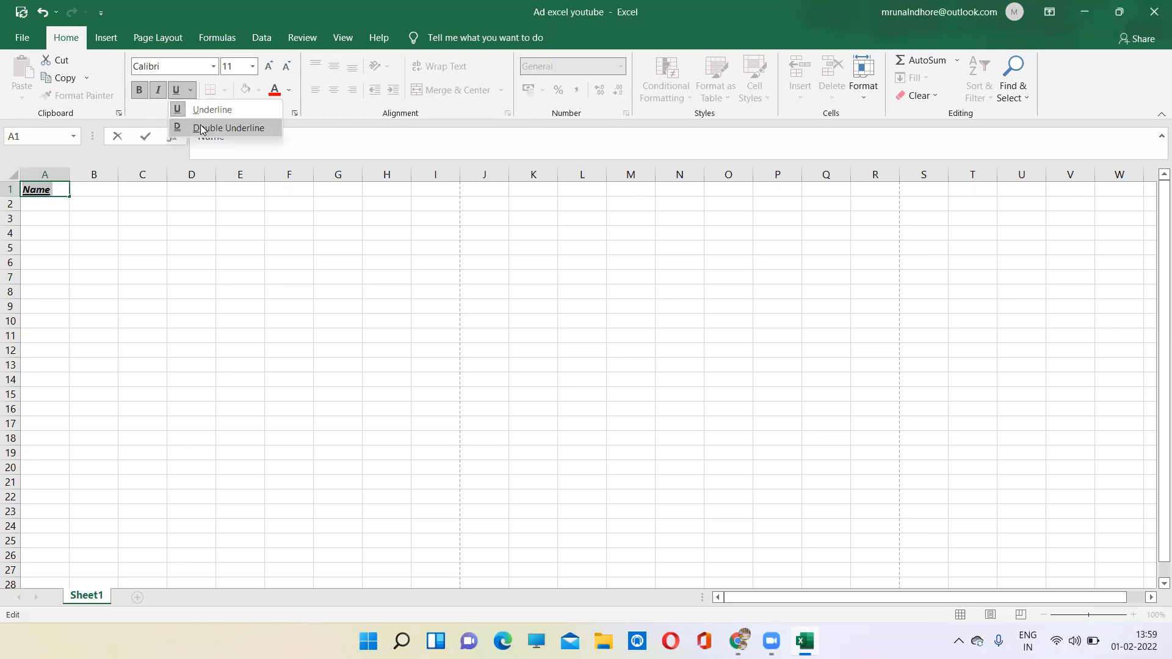
# - Set the heading text in A1 to the Bahnschrift Light font at size 20
pyautogui.click(213, 67)
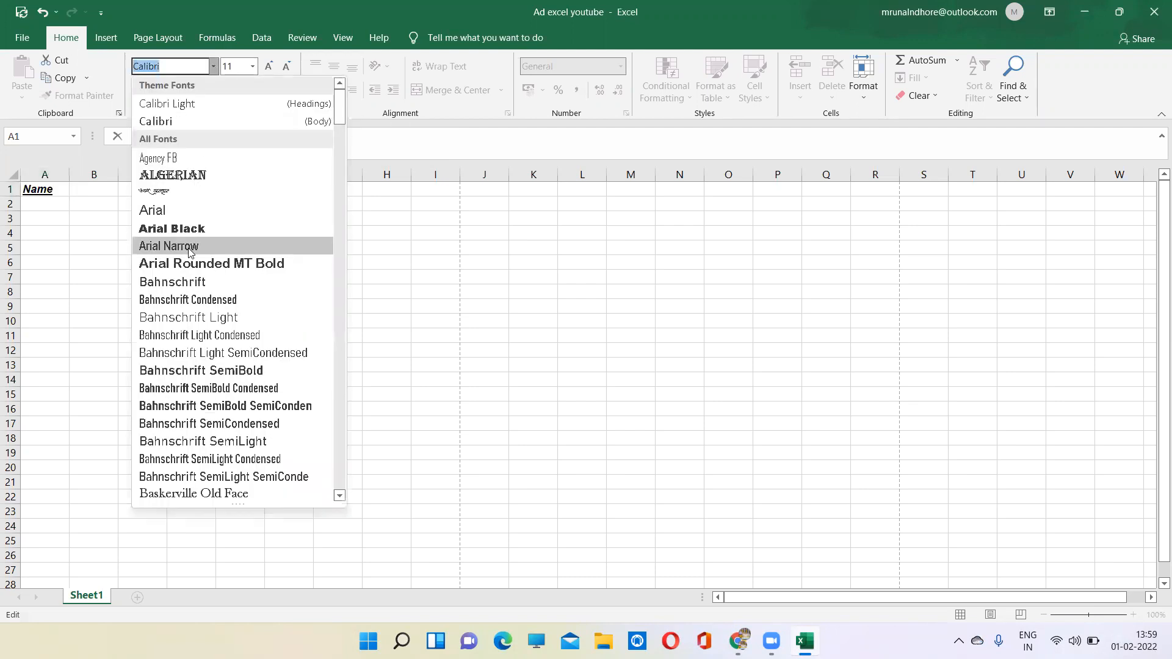
pyautogui.click(192, 321)
pyautogui.click(252, 67)
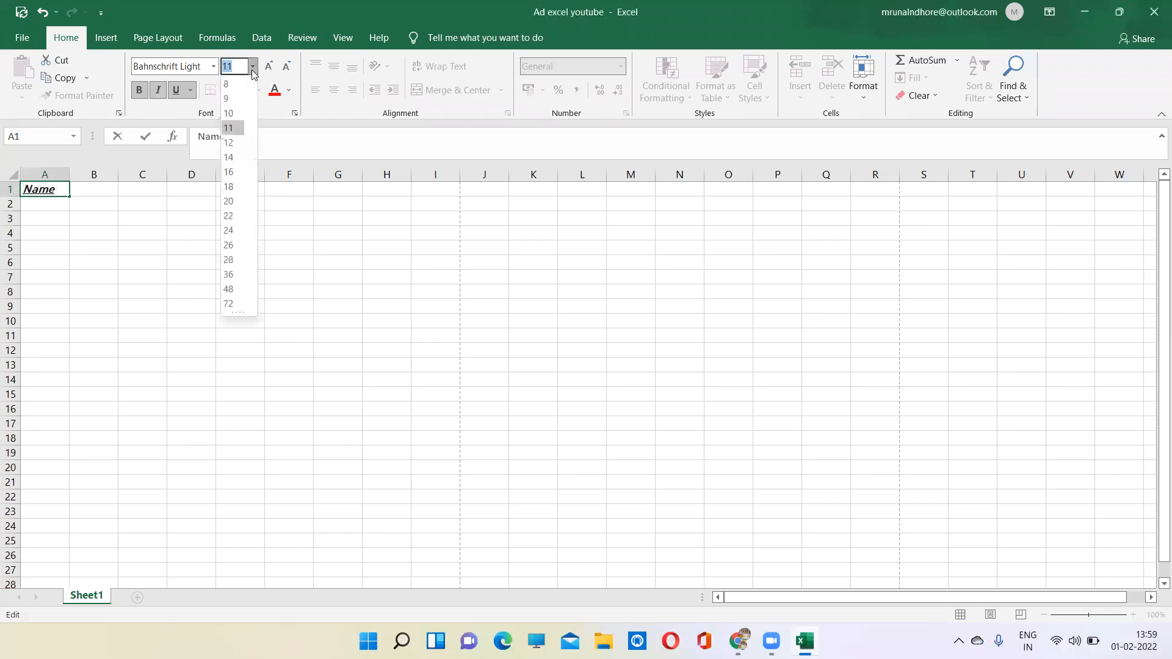
pyautogui.click(231, 202)
pyautogui.click(41, 203)
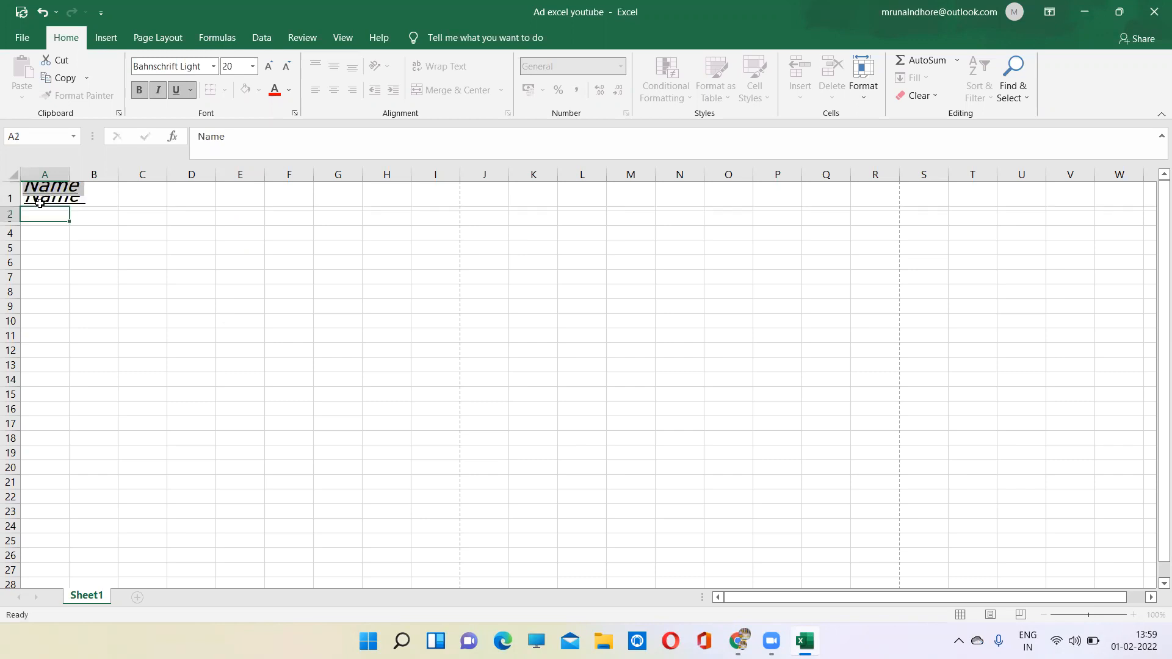
# - Widen column A to fit the heading and set cells A1 and A2 to font size 12
pyautogui.moveTo(70, 174); pyautogui.dragTo(134, 174)
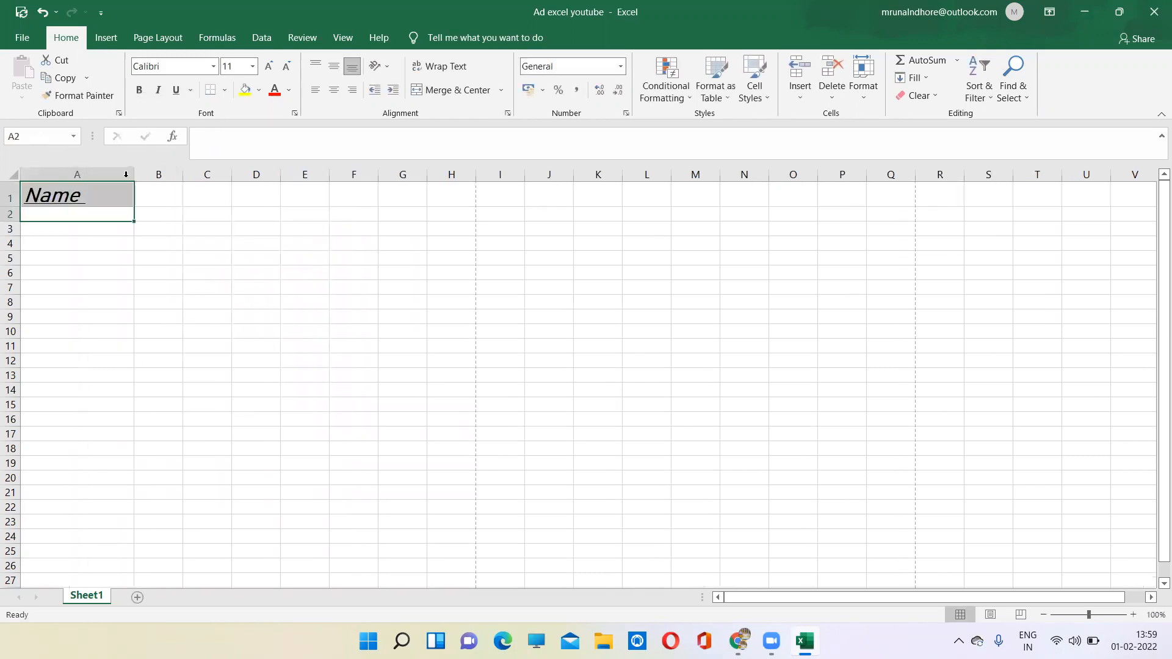
pyautogui.click(269, 67)
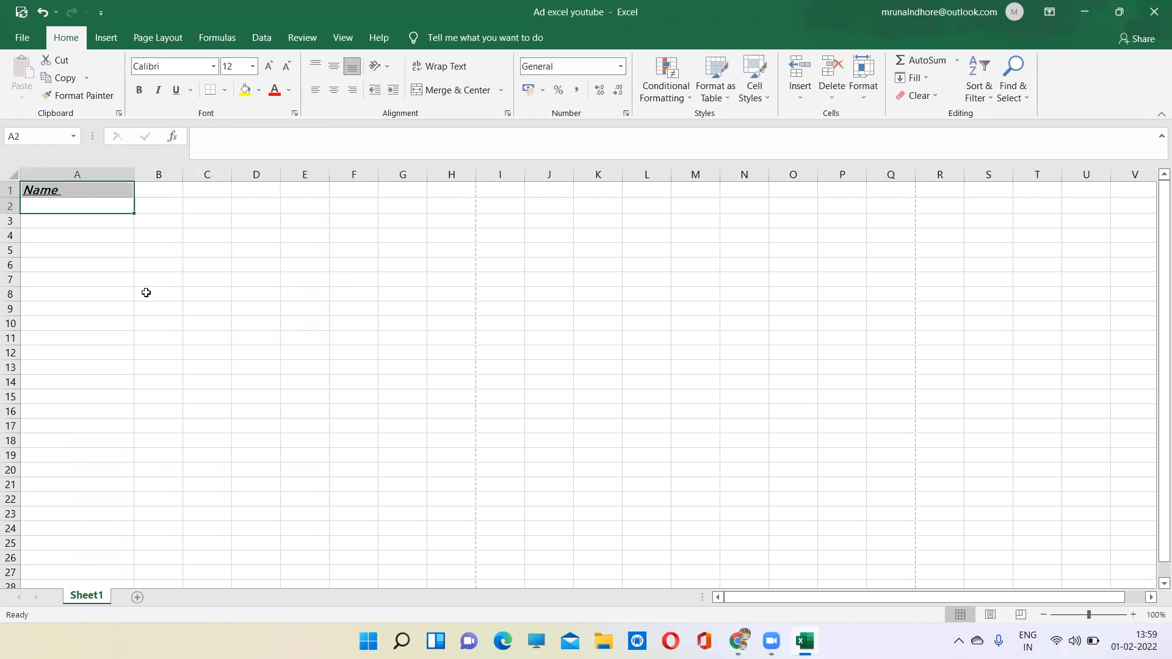
pyautogui.moveTo(114, 247); pyautogui.dragTo(78, 190)
pyautogui.click(79, 190)
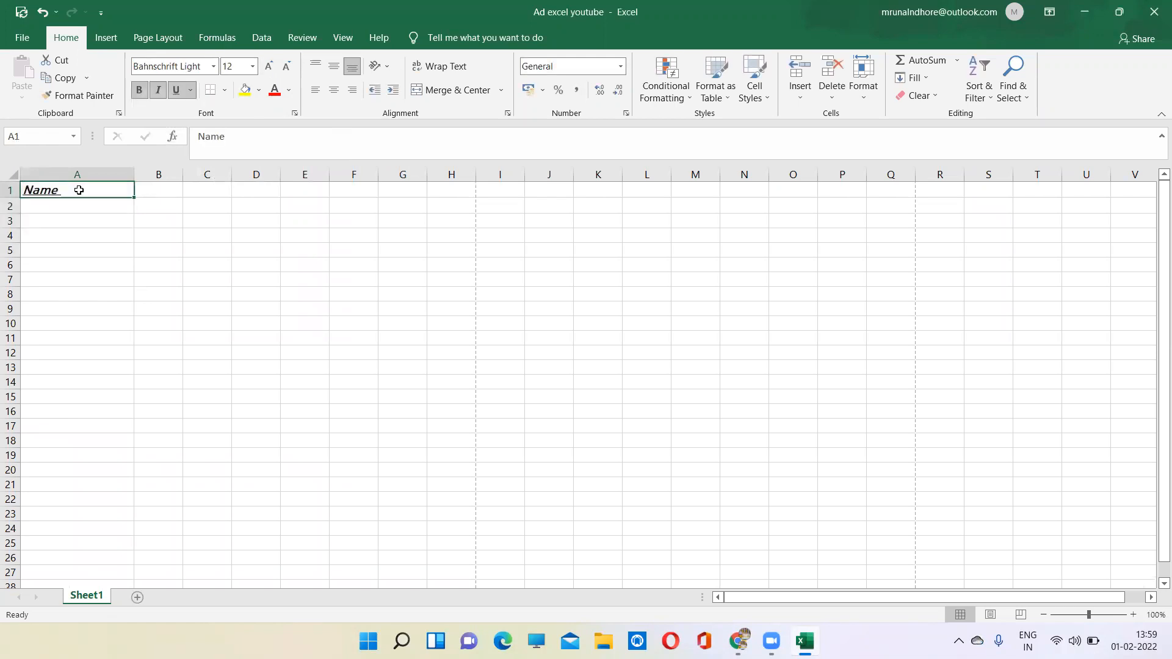
# - Enlarge the heading in cell A1 to font size 72
pyautogui.click(271, 69)
pyautogui.click(269, 67)
pyautogui.click(269, 67)
pyautogui.click(269, 66)
pyautogui.click(269, 66)
pyautogui.click(269, 67)
pyautogui.click(269, 67)
pyautogui.click(269, 67)
pyautogui.click(269, 67)
pyautogui.click(269, 66)
pyautogui.click(269, 66)
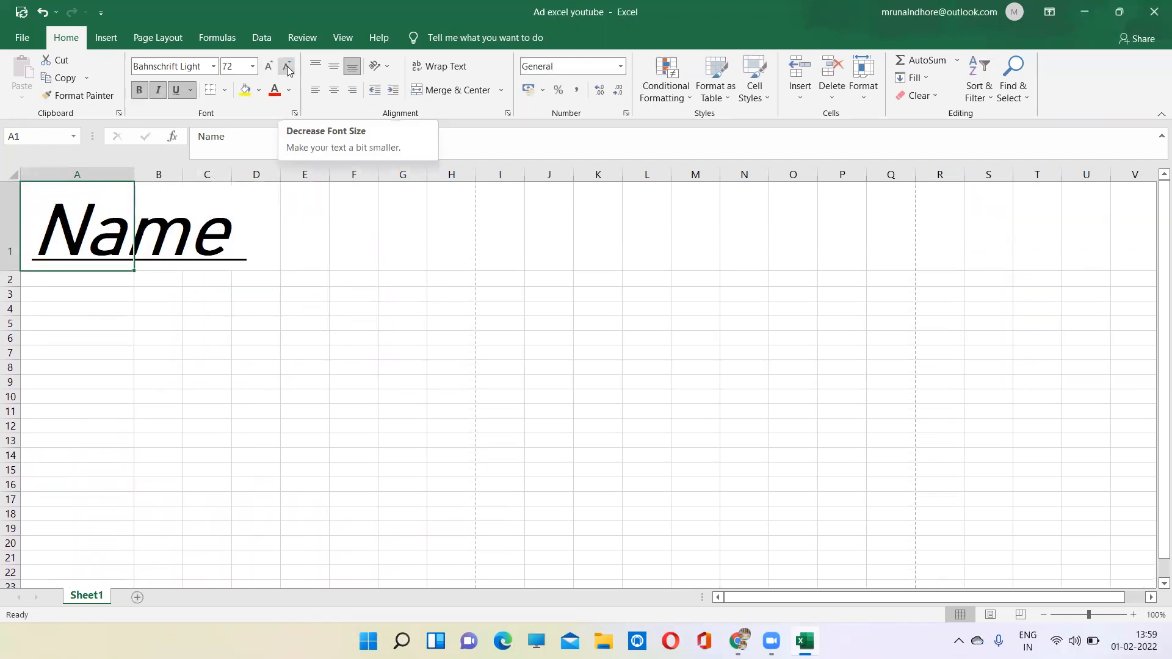
# - Reduce the heading in cell A1 to font size 18 and fill the cell with yellow
pyautogui.click(287, 67)
pyautogui.click(288, 67)
pyautogui.click(287, 67)
pyautogui.click(287, 67)
pyautogui.click(287, 67)
pyautogui.click(287, 67)
pyautogui.click(288, 67)
pyautogui.click(287, 67)
pyautogui.click(245, 92)
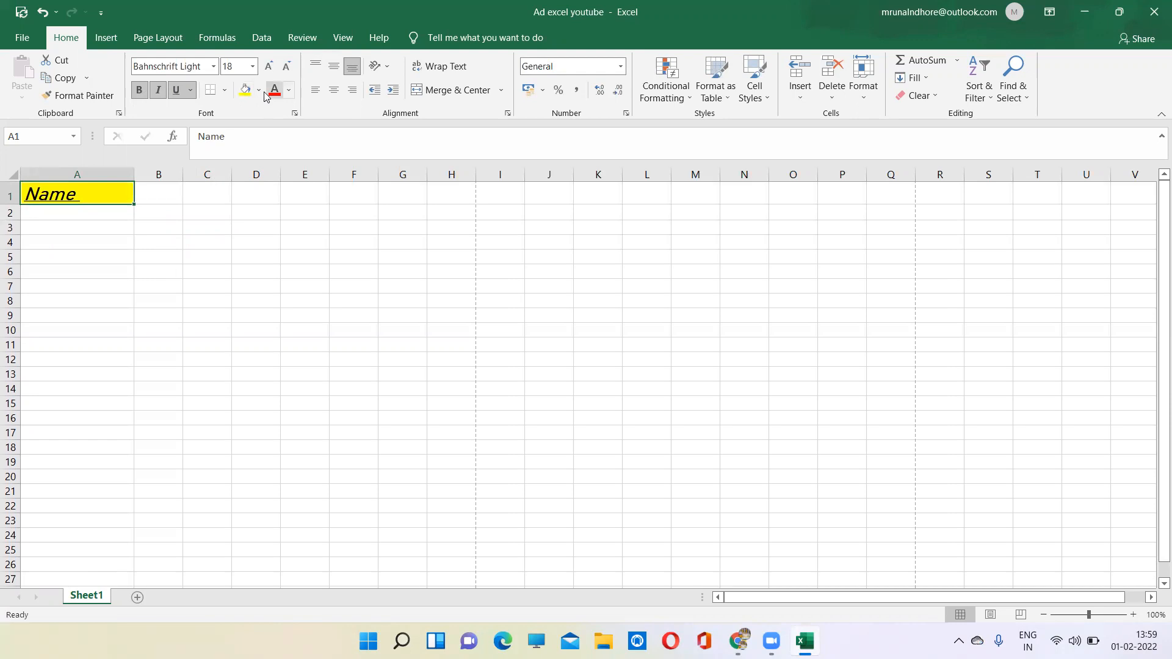
# - Reapply the yellow fill to cell A1 and set its font color to Orange, Accent 2, Darker 25%
pyautogui.click(259, 91)
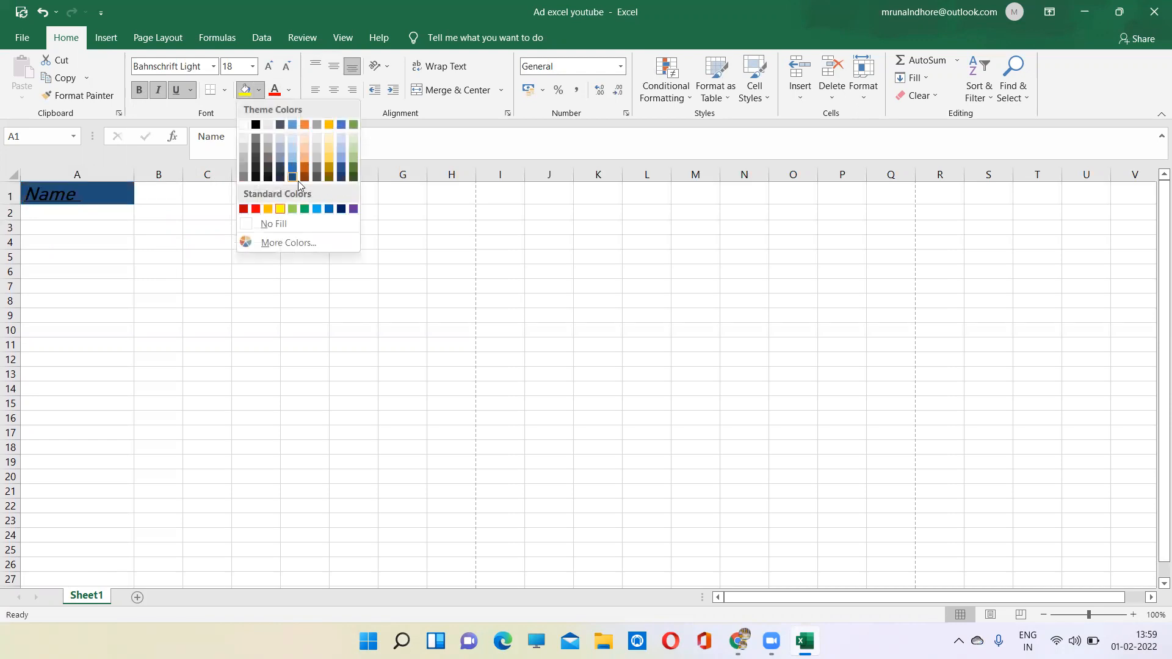
pyautogui.click(279, 210)
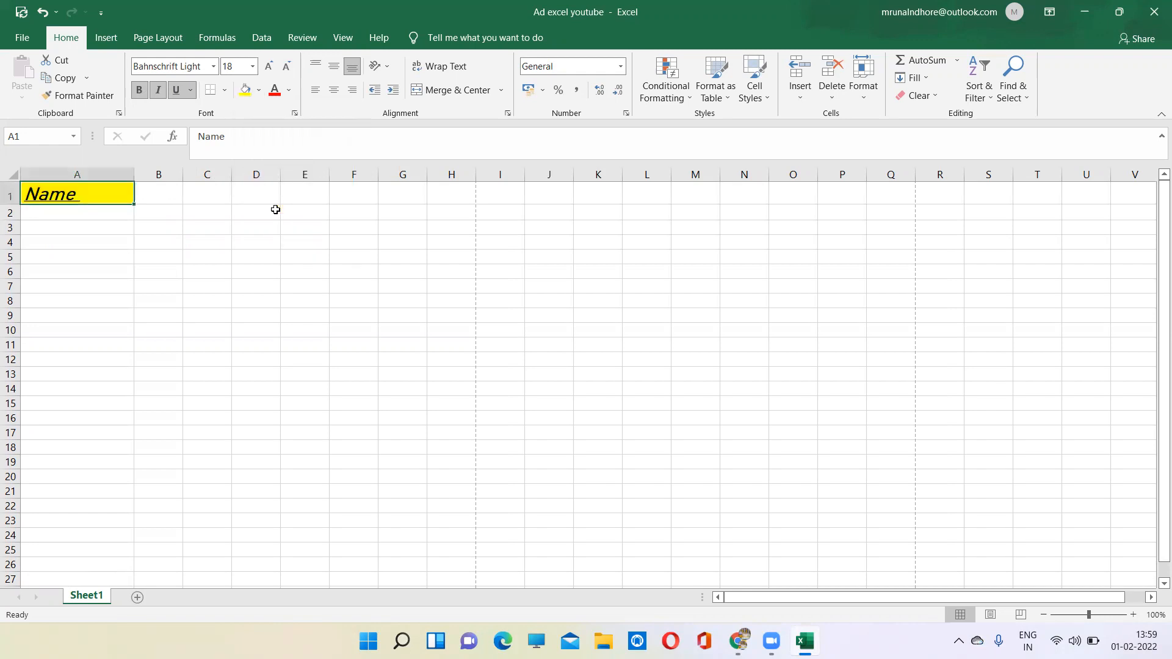
pyautogui.click(289, 91)
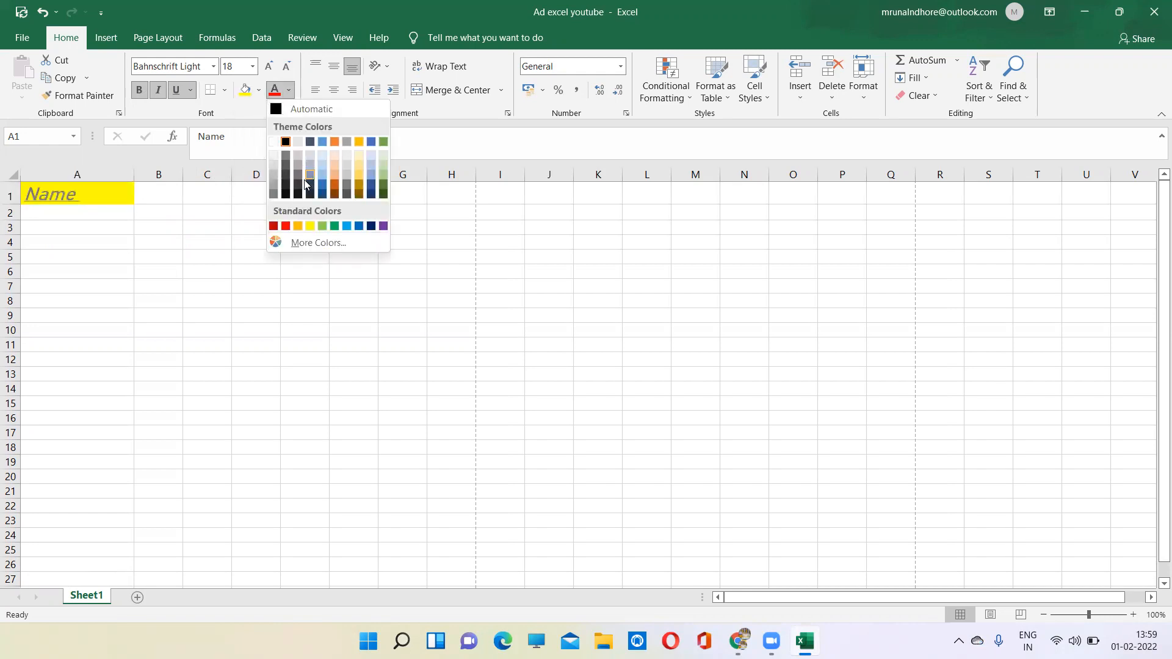
pyautogui.click(335, 190)
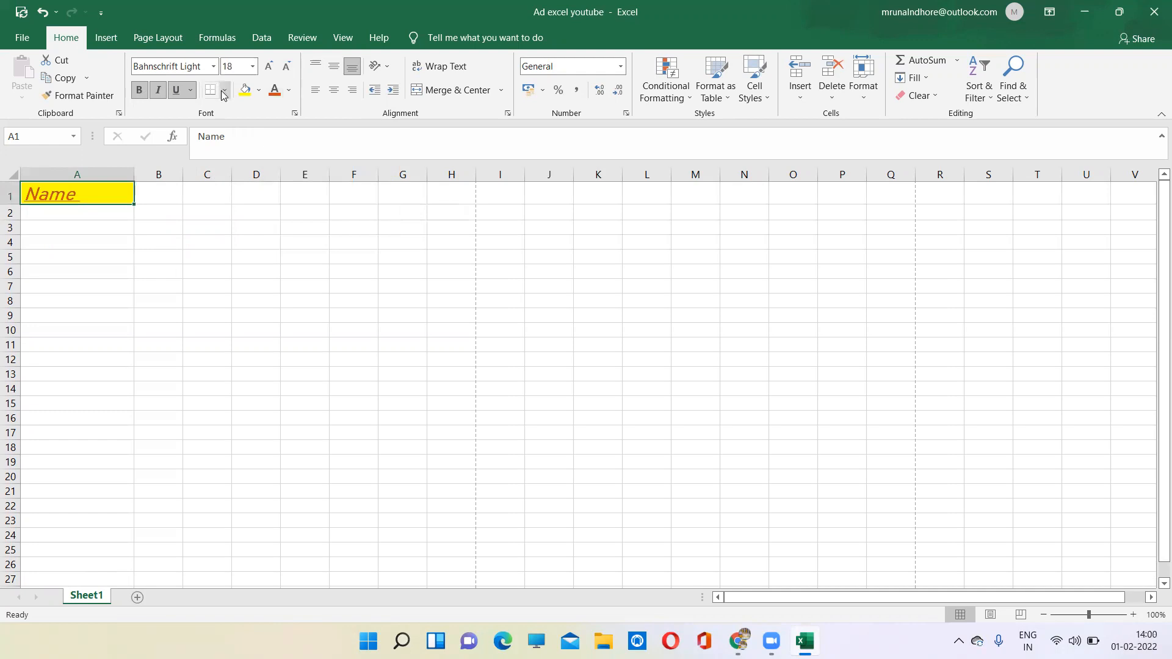
# - Apply a bottom border to the heading cell A1 and inspect the border line up close
pyautogui.click(223, 92)
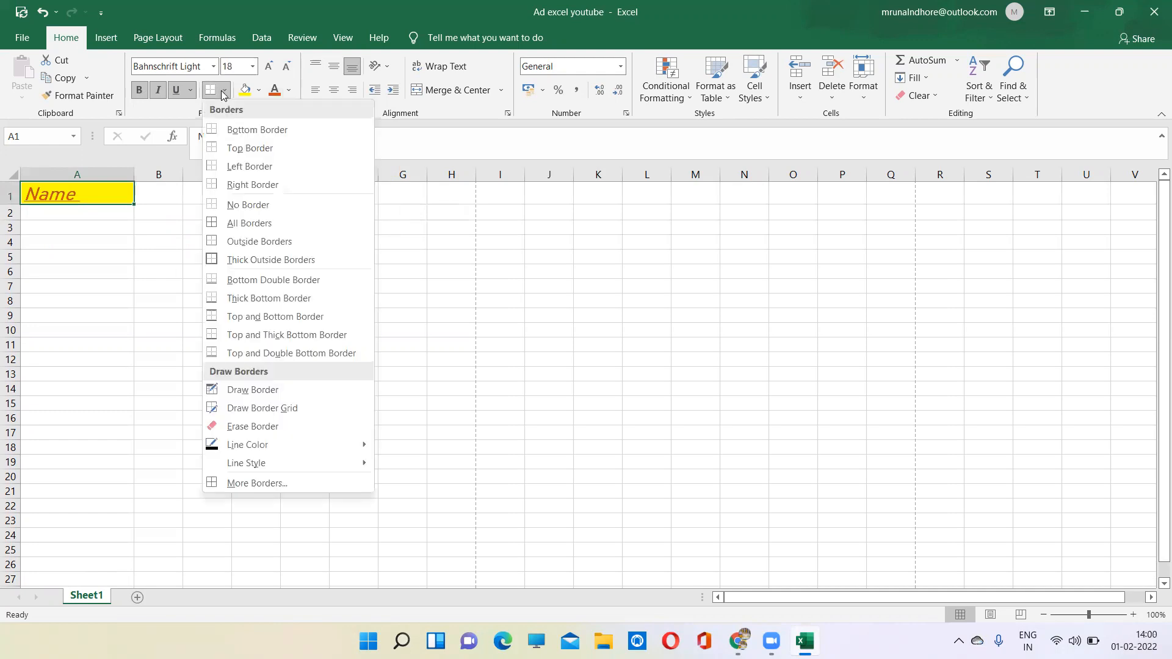
pyautogui.click(240, 135)
pyautogui.click(157, 237)
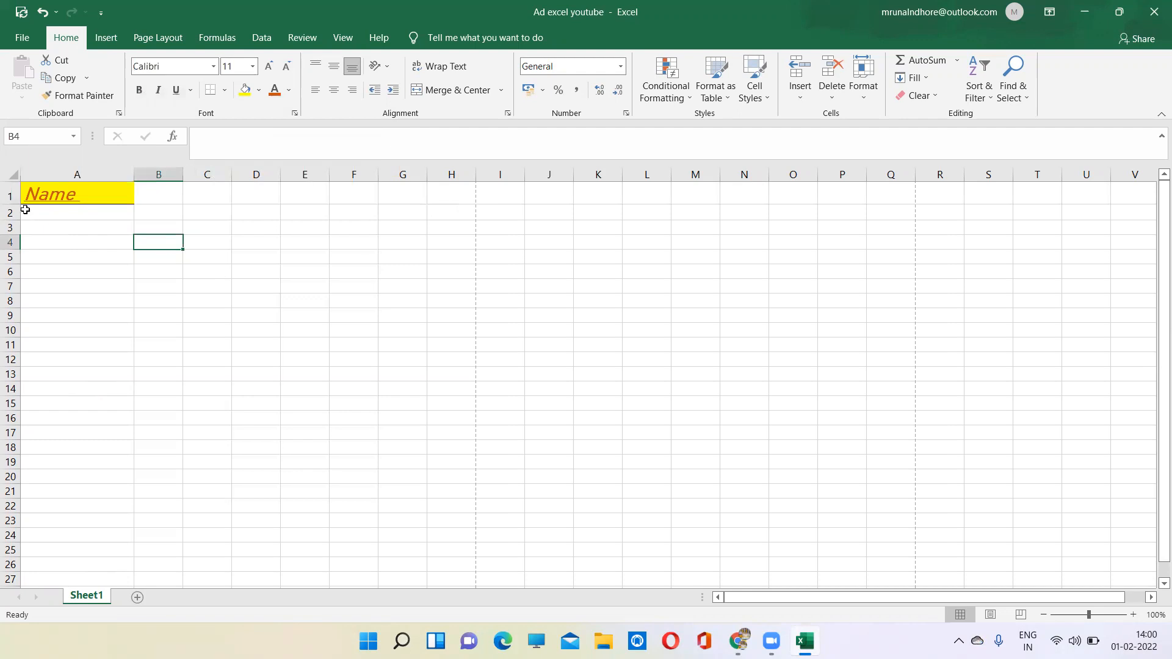
pyautogui.keyDown('ctrl'); pyautogui.scroll(14, 25, 209); pyautogui.keyUp('ctrl')
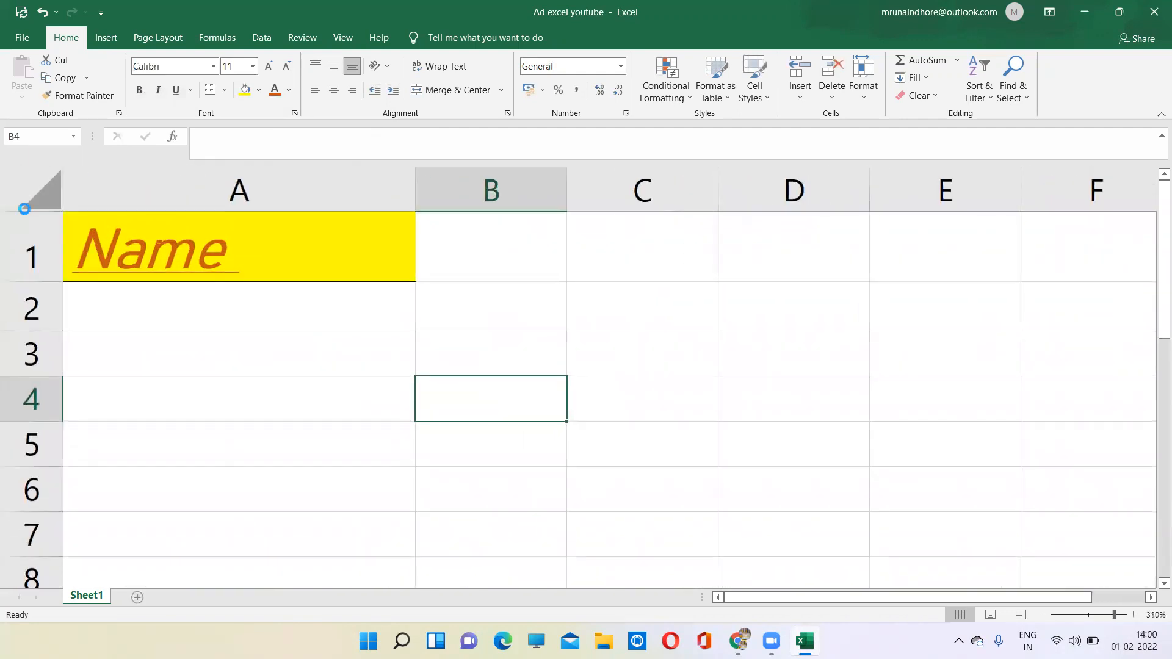
pyautogui.keyDown('ctrl'); pyautogui.scroll(6, 24, 210); pyautogui.keyUp('ctrl')
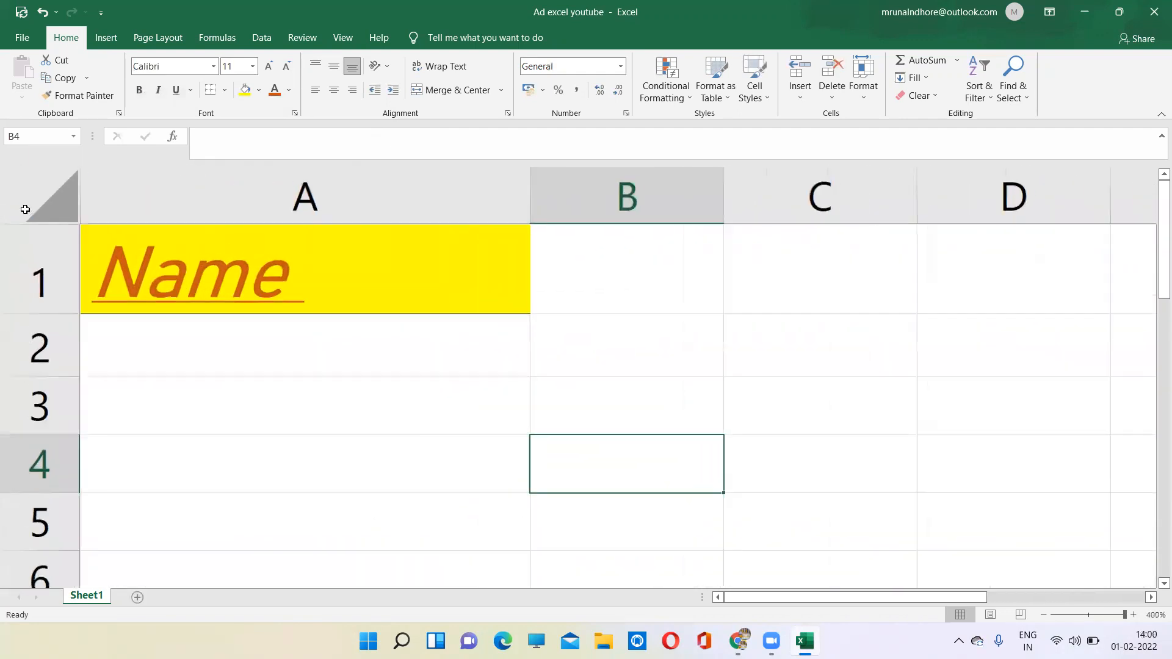
# - Give cell B4 a bottom border and replace it with a thick bottom border
pyautogui.click(225, 91)
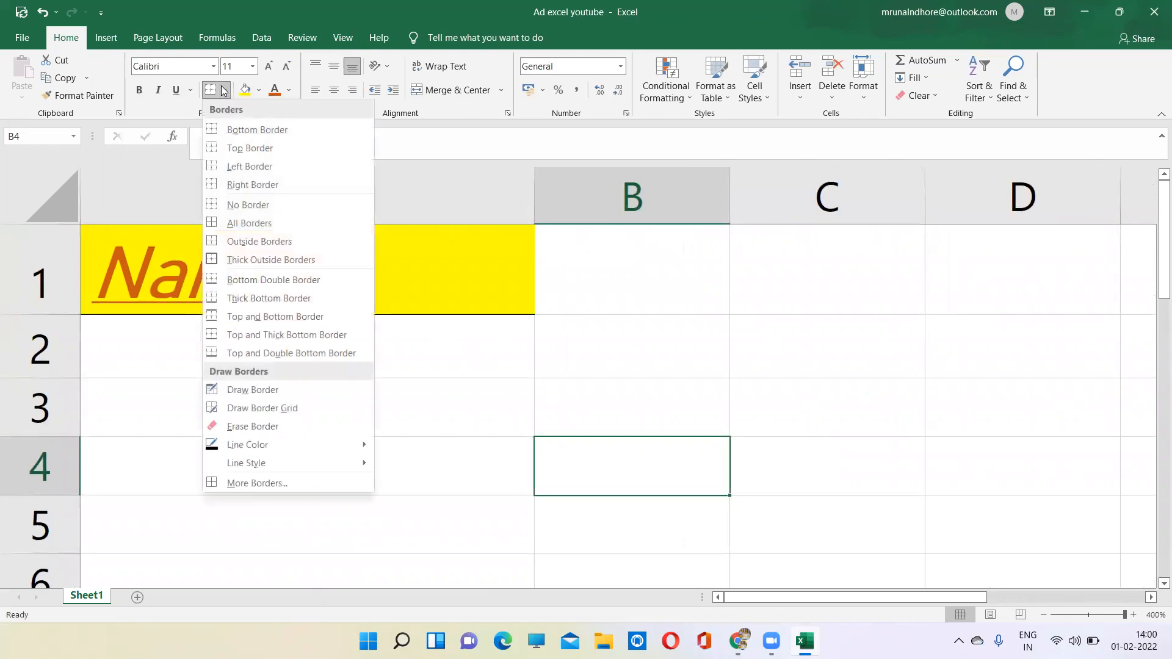
pyautogui.click(257, 130)
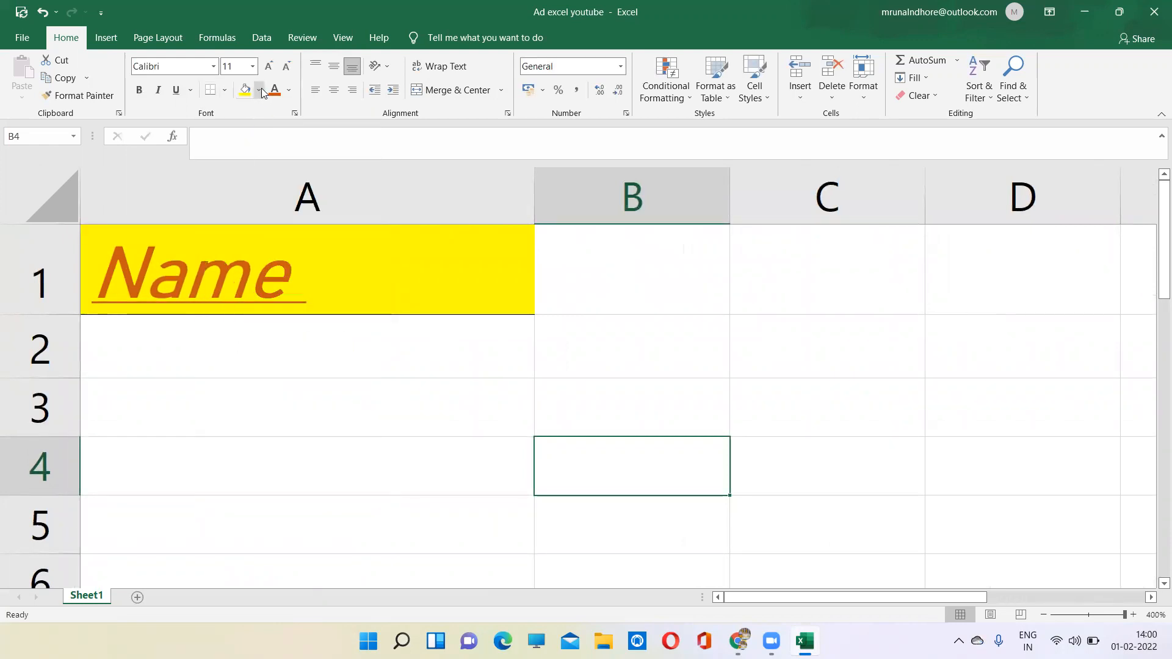
pyautogui.click(225, 91)
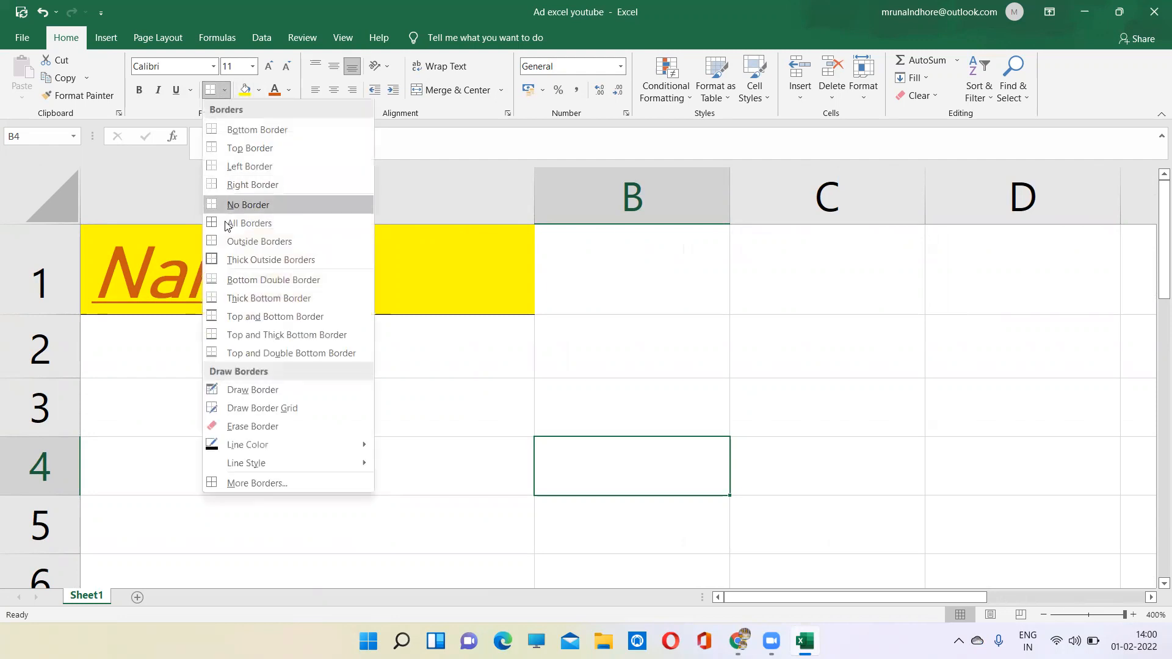
pyautogui.click(247, 299)
# - Apply a thick bottom border to the heading cell A1 and deselect the cell to check the border
pyautogui.click(208, 289)
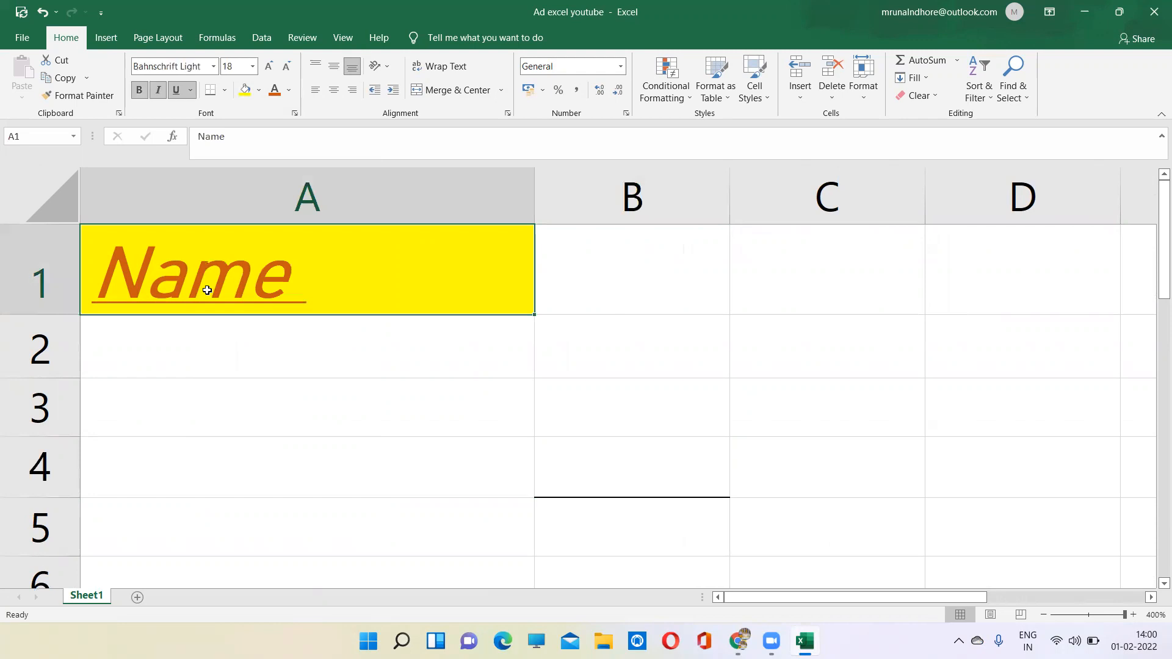
pyautogui.click(225, 91)
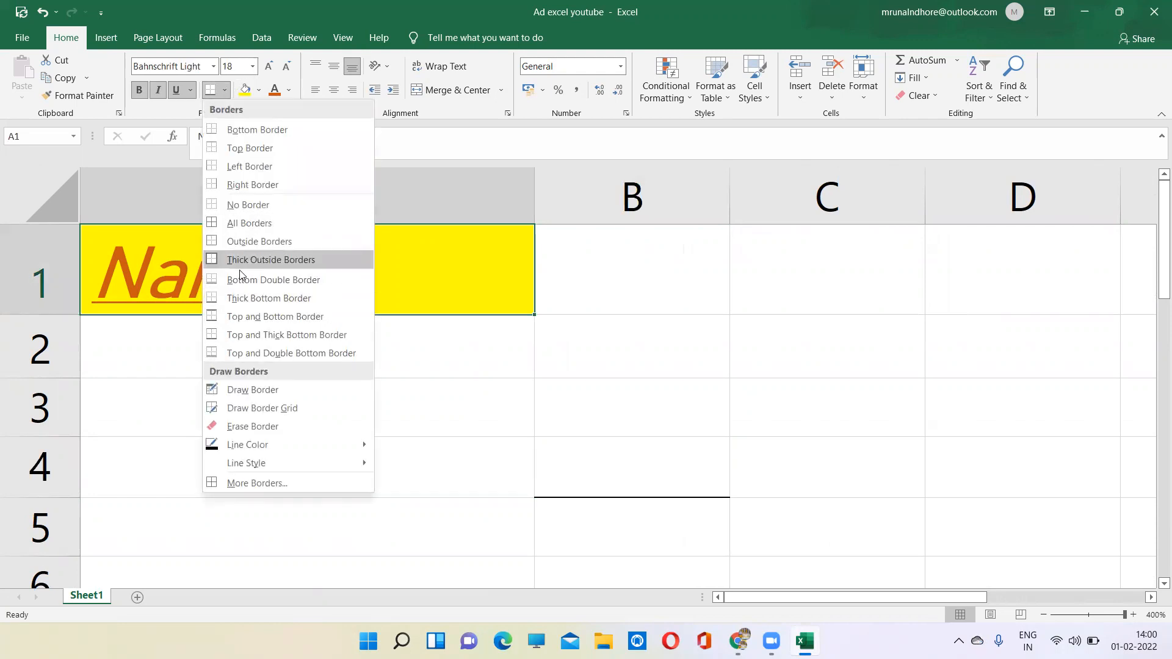
pyautogui.click(239, 298)
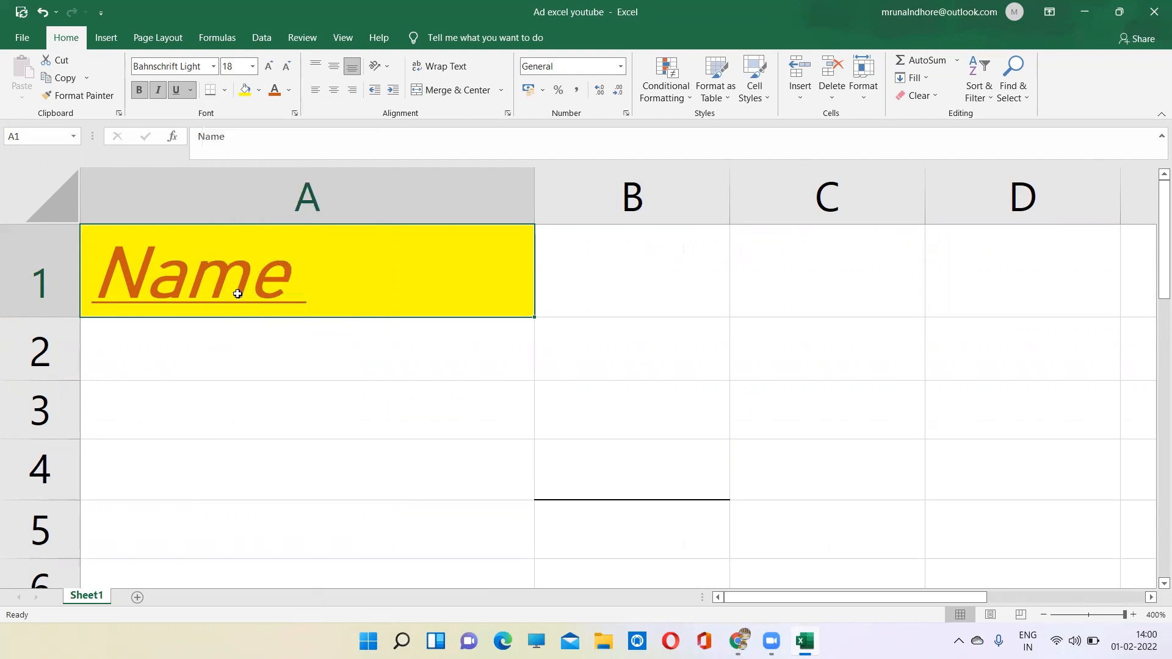
pyautogui.click(234, 337)
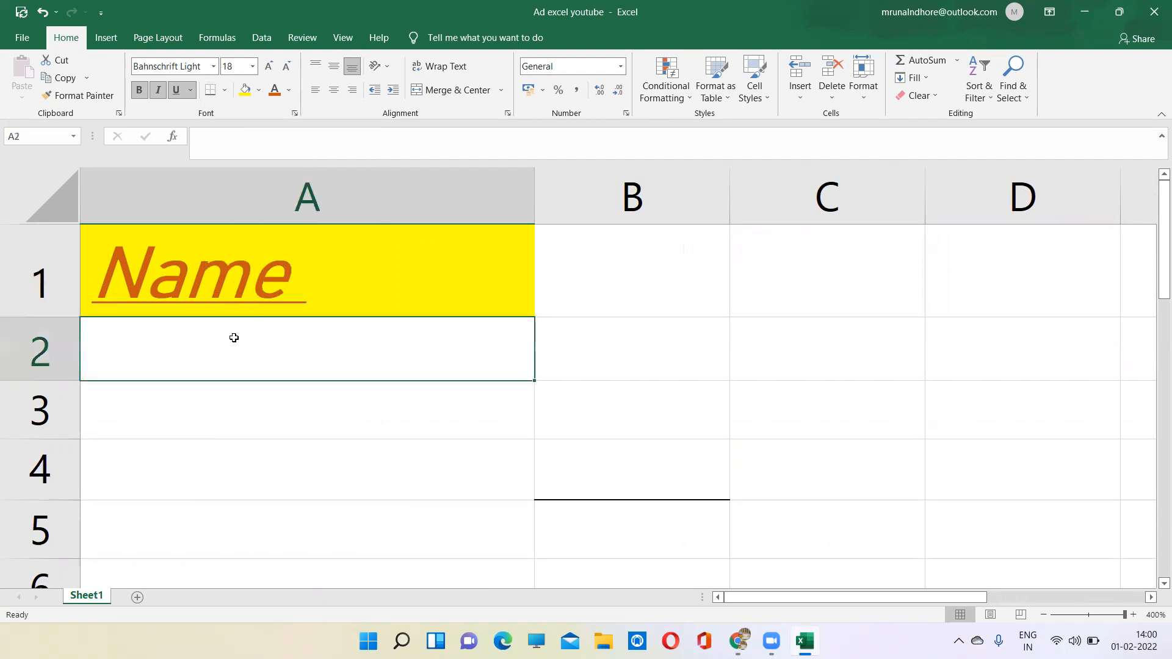
pyautogui.click(571, 421)
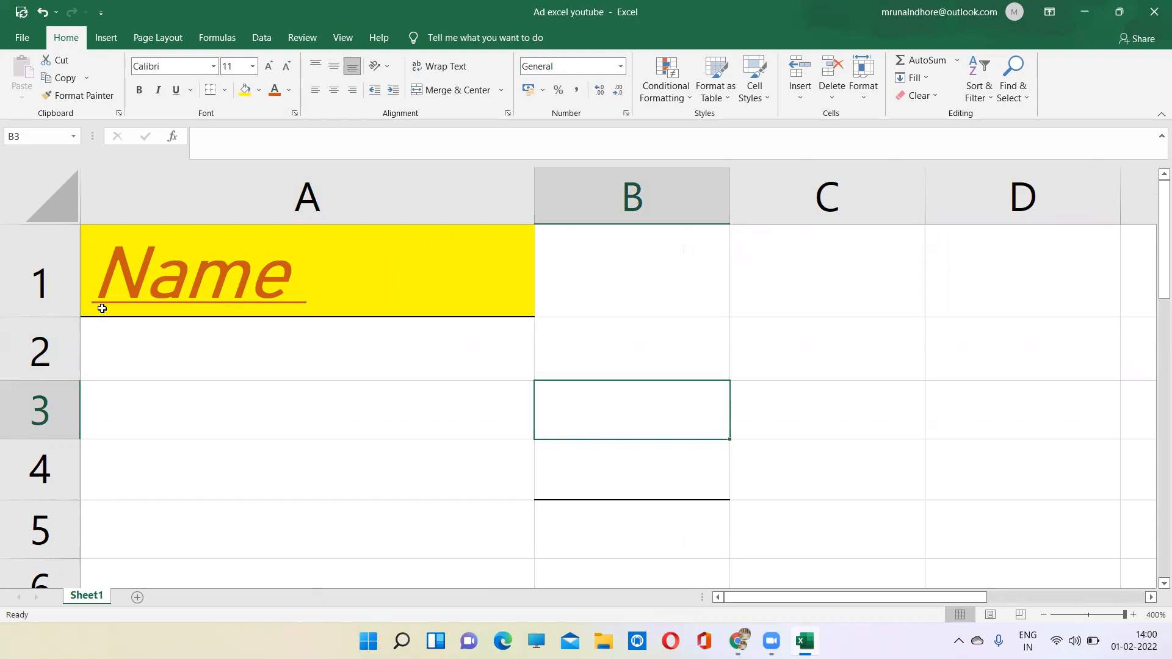
# - Apply thick outside borders around the heading cell A1 and select other cells to check the outline
pyautogui.click(283, 283)
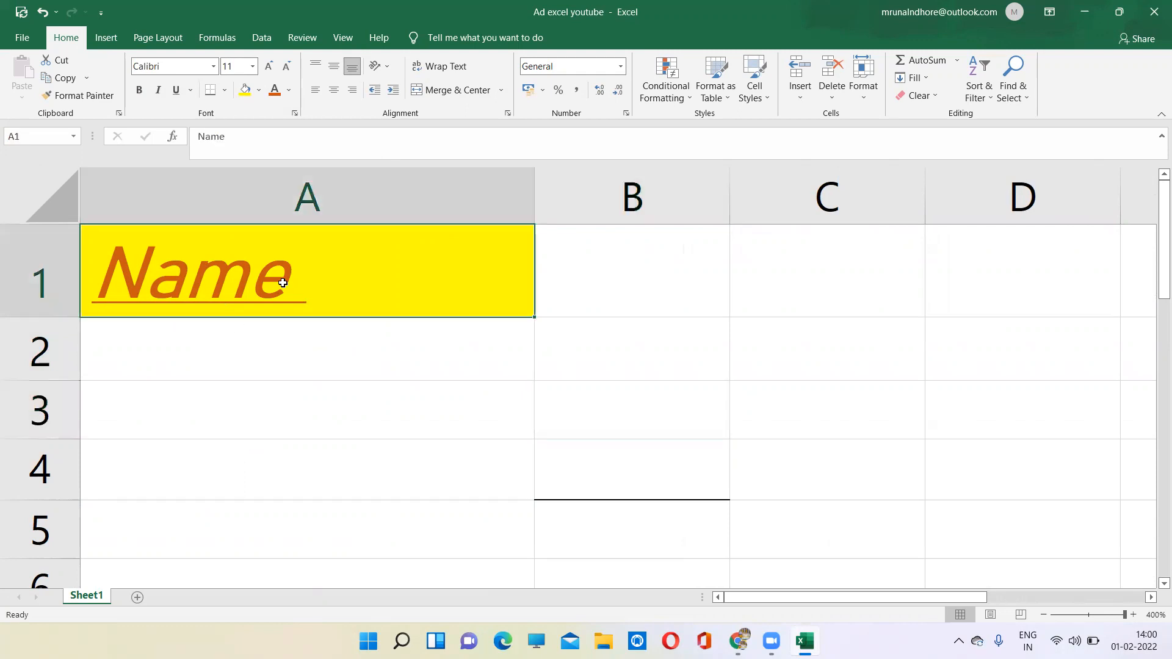
pyautogui.click(225, 89)
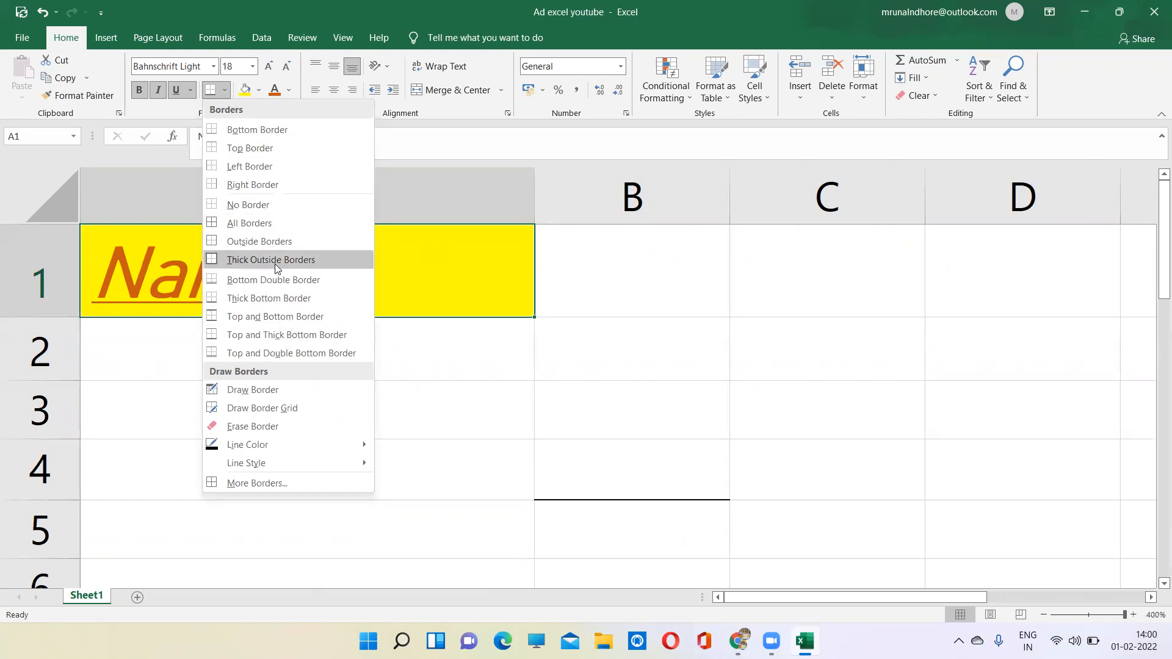
pyautogui.click(275, 260)
pyautogui.click(264, 330)
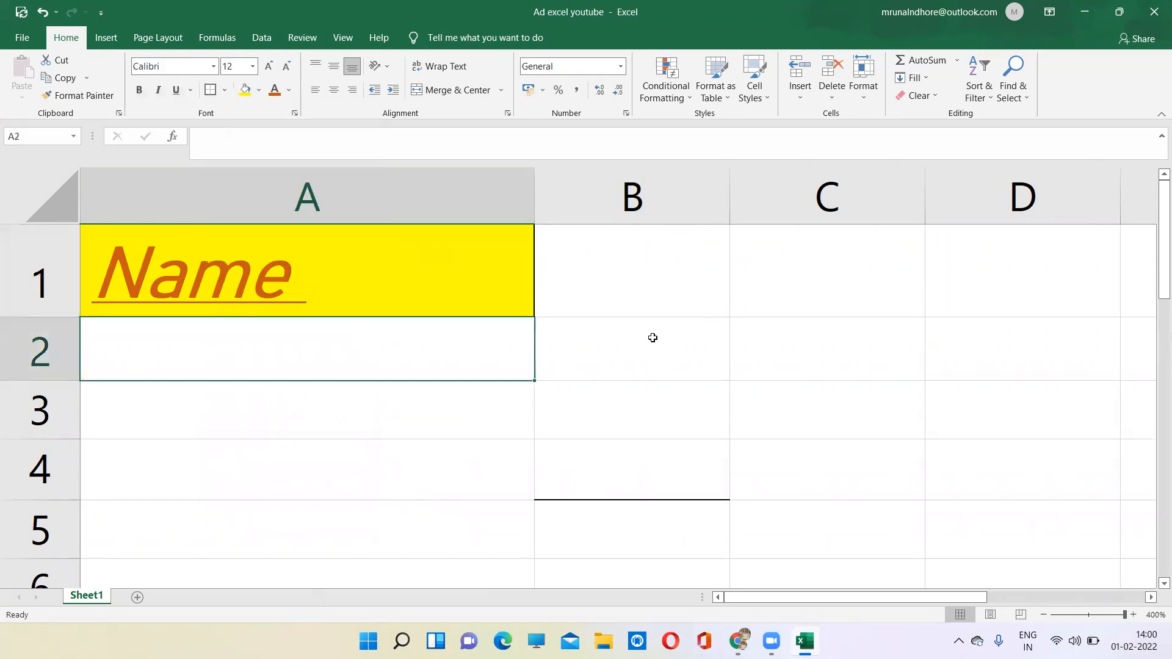
pyautogui.click(649, 339)
pyautogui.click(882, 340)
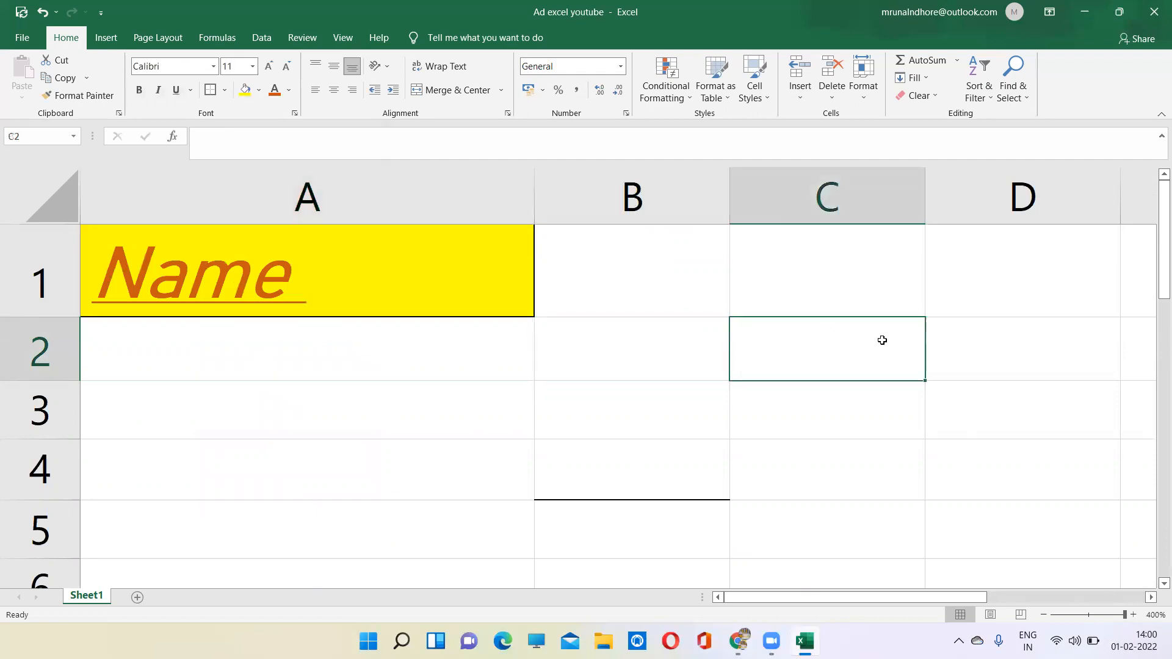
pyautogui.click(233, 361)
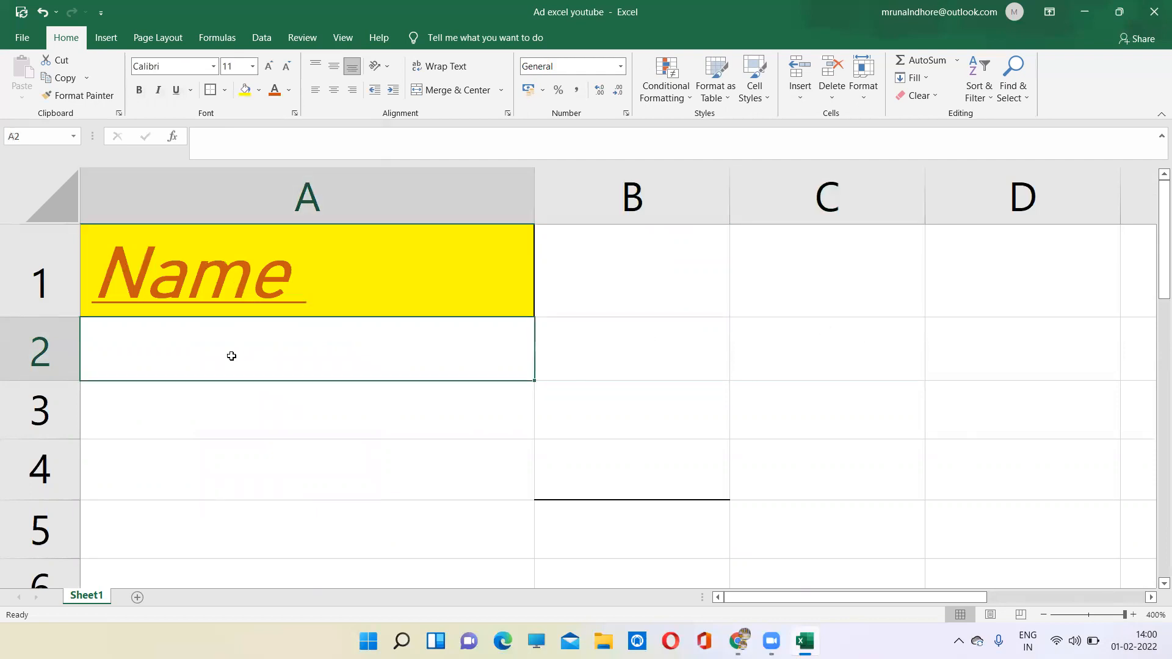
# - Reapply a thick bottom border to the bordered heading cell A1
pyautogui.click(240, 264)
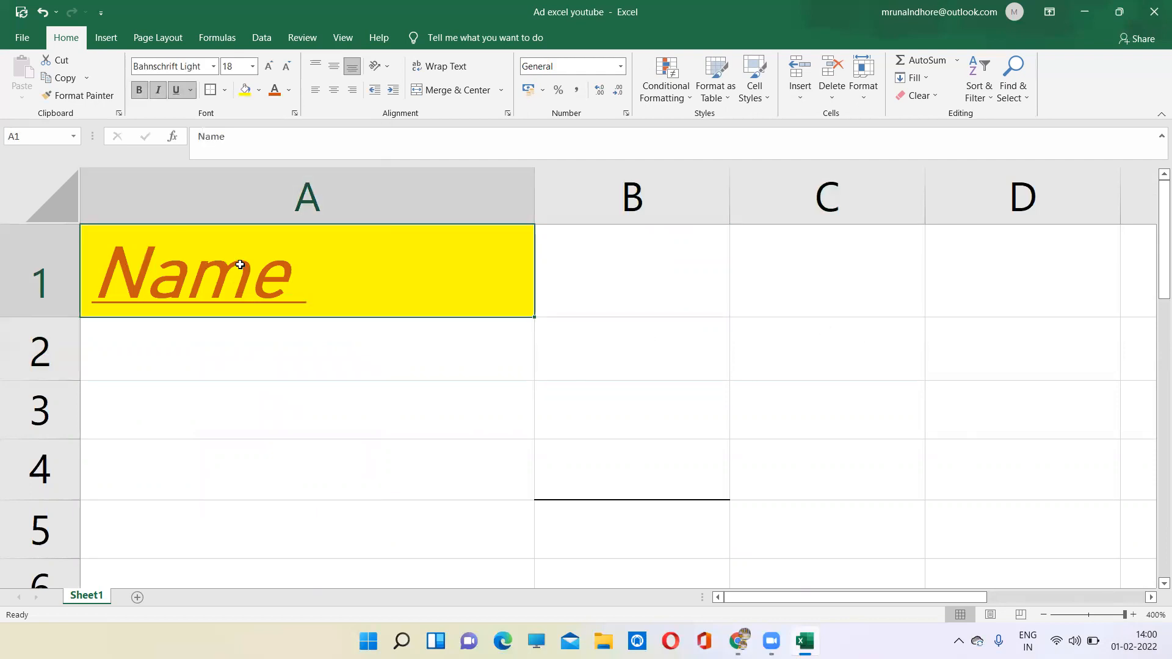
pyautogui.click(224, 91)
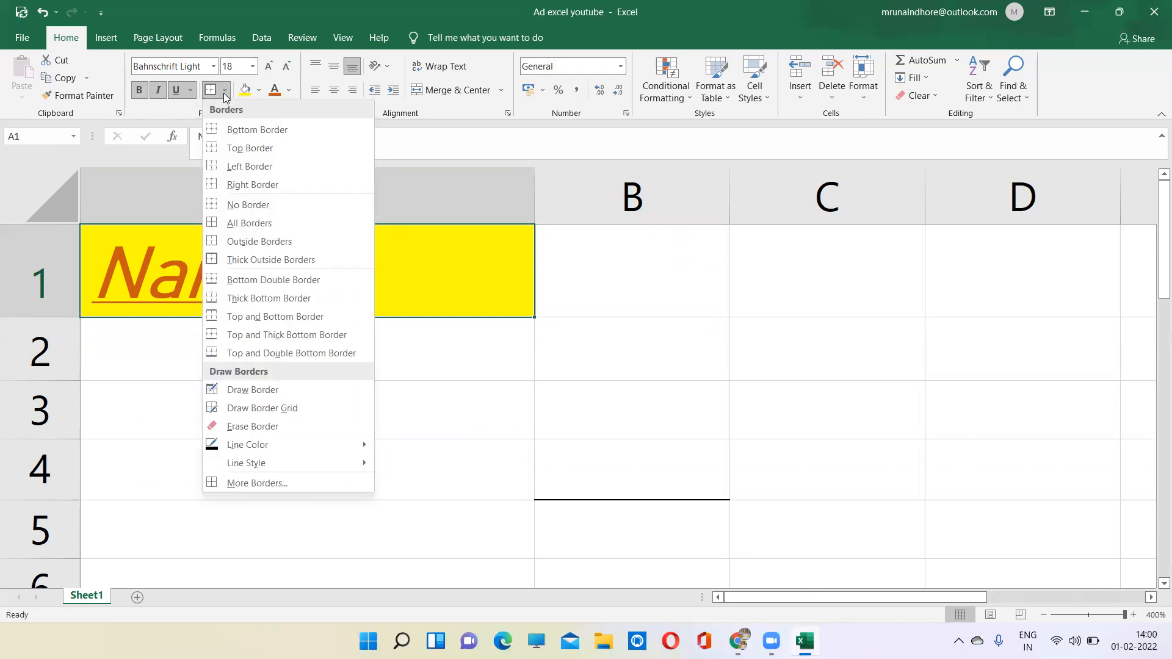
pyautogui.click(263, 299)
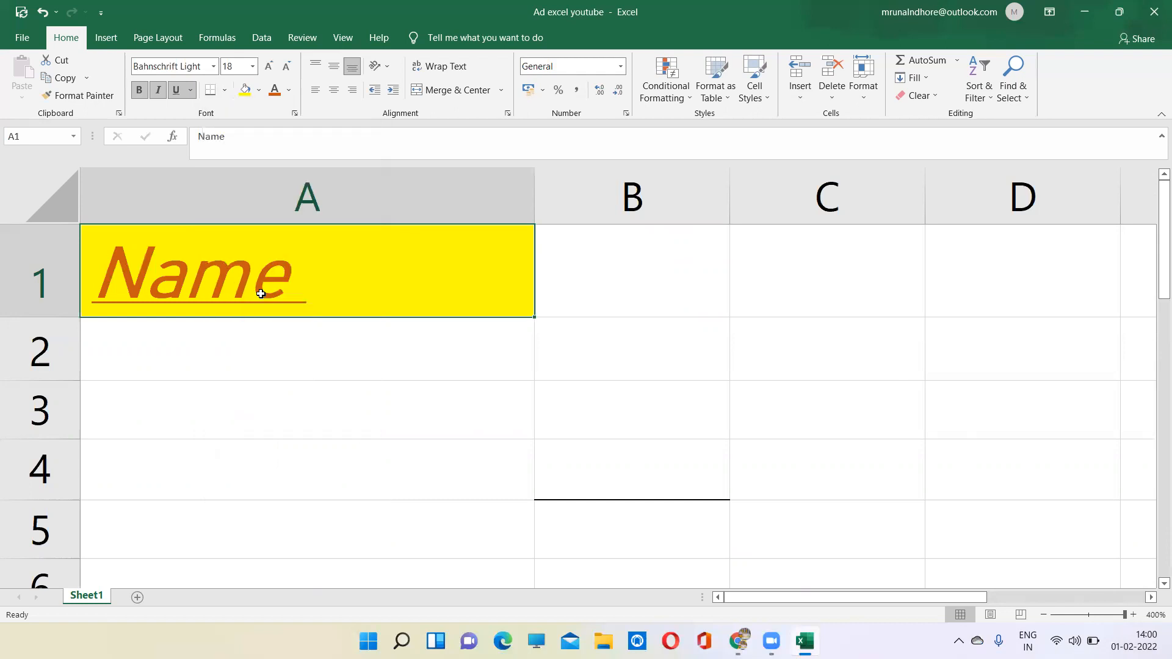
# - Try top, middle and bottom alignment on the heading in A1, leaving it top-aligned and horizontally centered
pyautogui.scroll(-9, 240, 353)
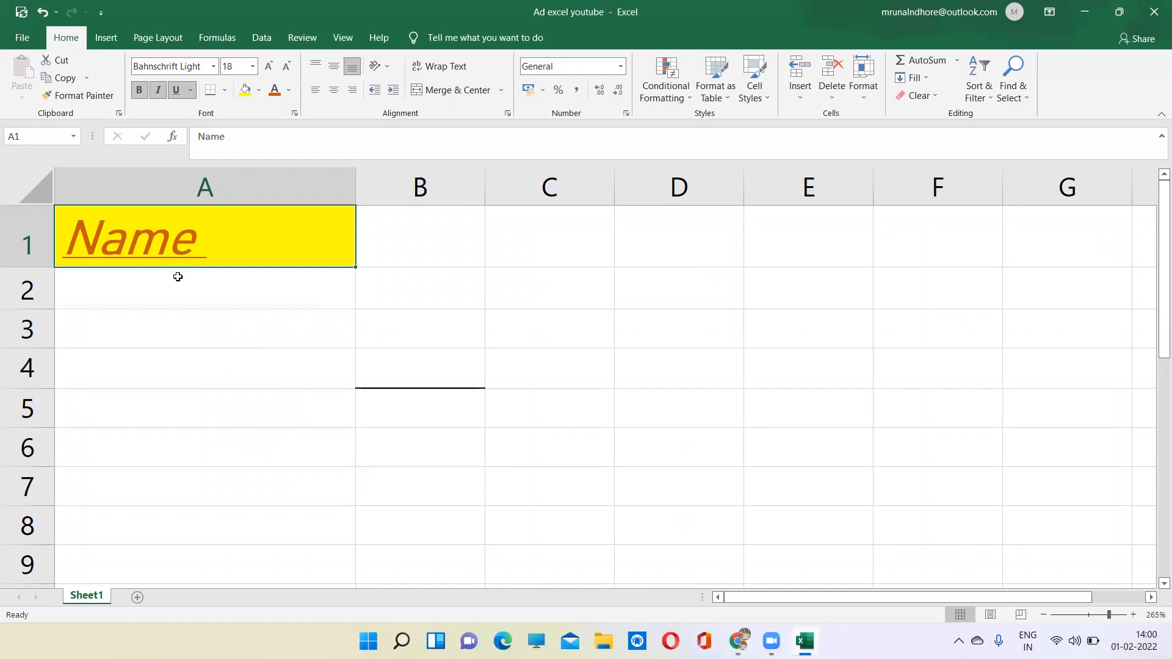
pyautogui.click(316, 59)
pyautogui.click(333, 69)
pyautogui.click(353, 69)
pyautogui.click(312, 67)
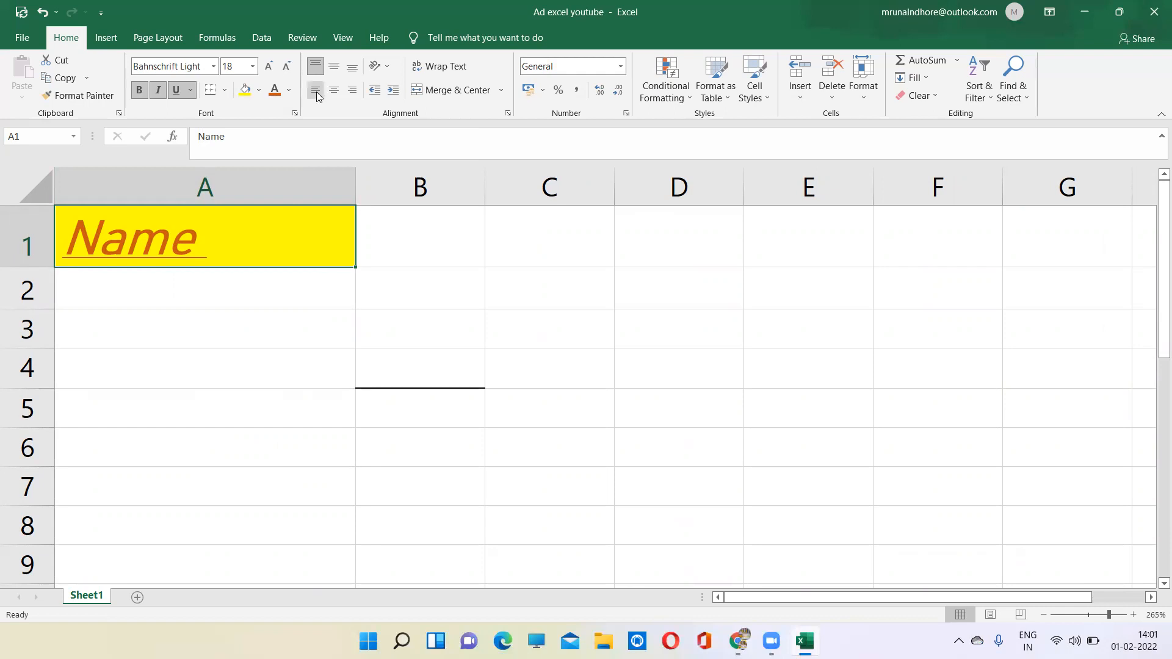
pyautogui.click(334, 91)
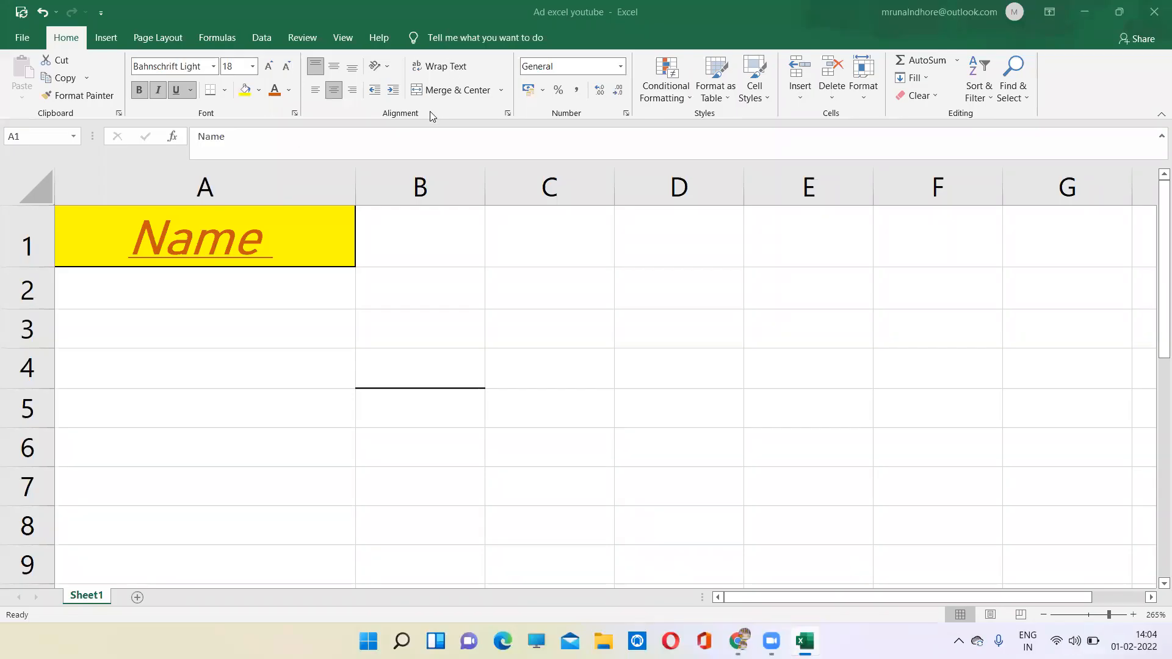
pyautogui.click(348, 91)
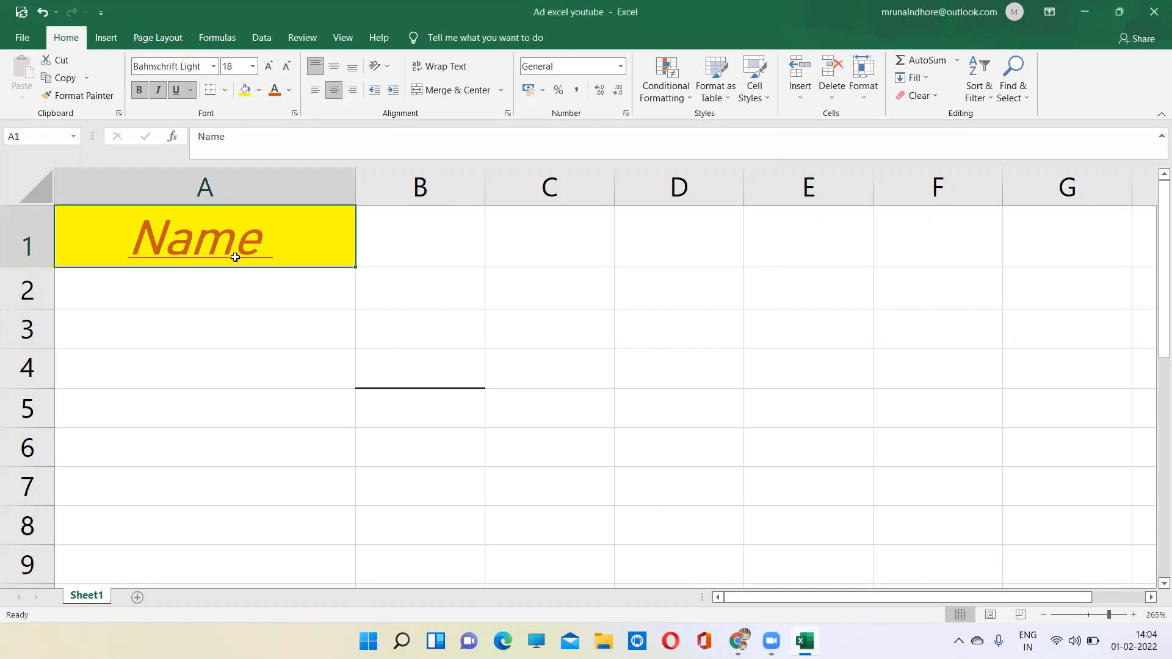
# - Enter the sample text "zfuhiosfknebvyi" in cell B4 and keep that cell selected
pyautogui.click(475, 362)
pyautogui.write('zfuhiosfknebvyi')
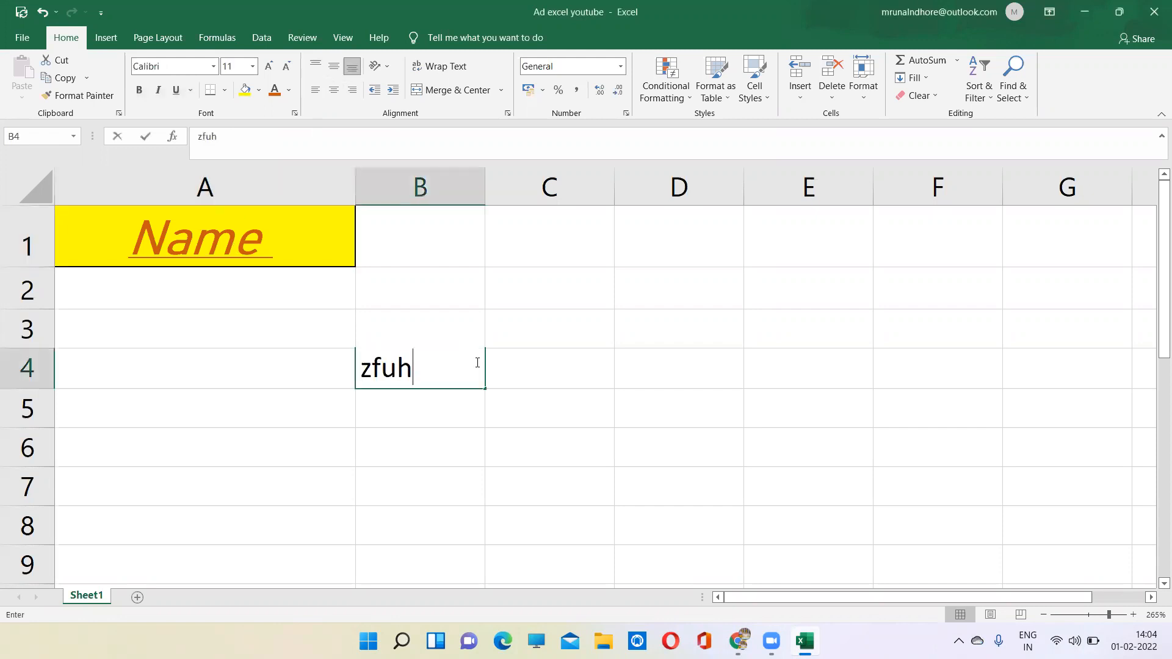
pyautogui.click(460, 392)
pyautogui.click(463, 371)
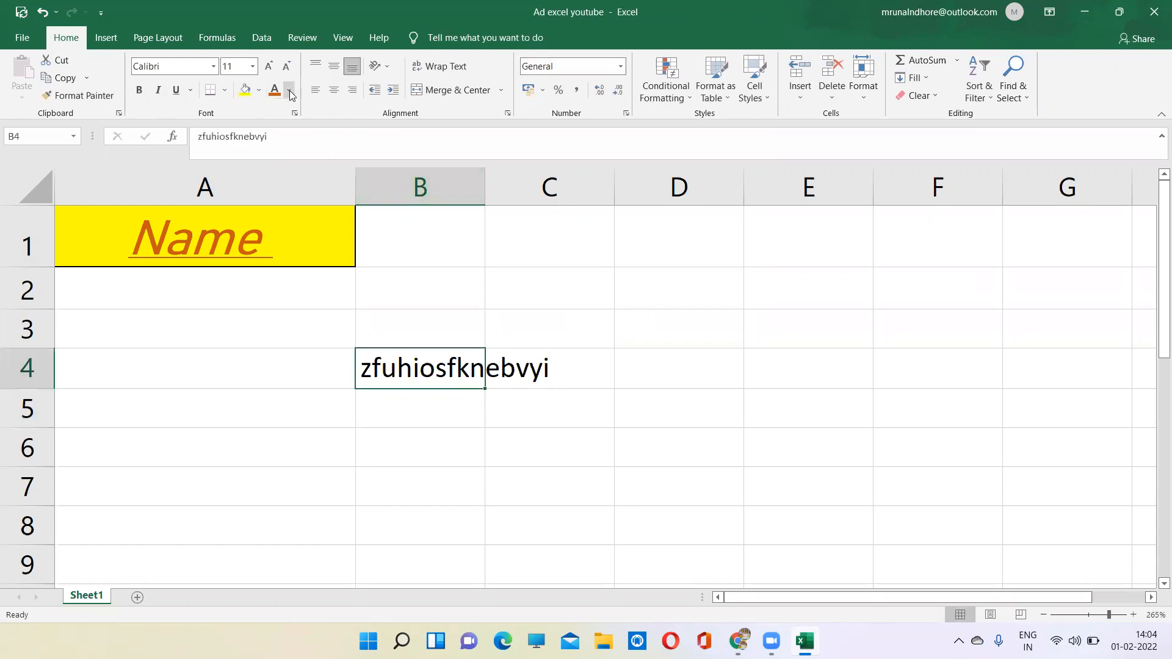
# - Try center and left alignment on the sample text in B4, finish with right alignment, and reselect heading cell A1
pyautogui.click(333, 92)
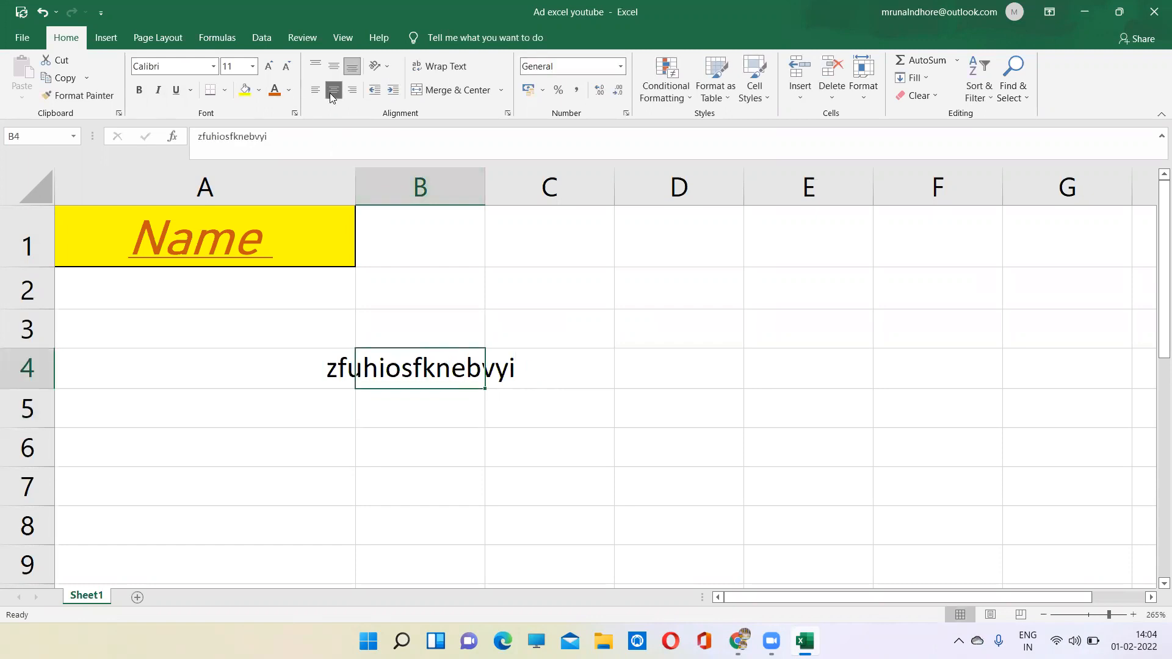
pyautogui.click(312, 90)
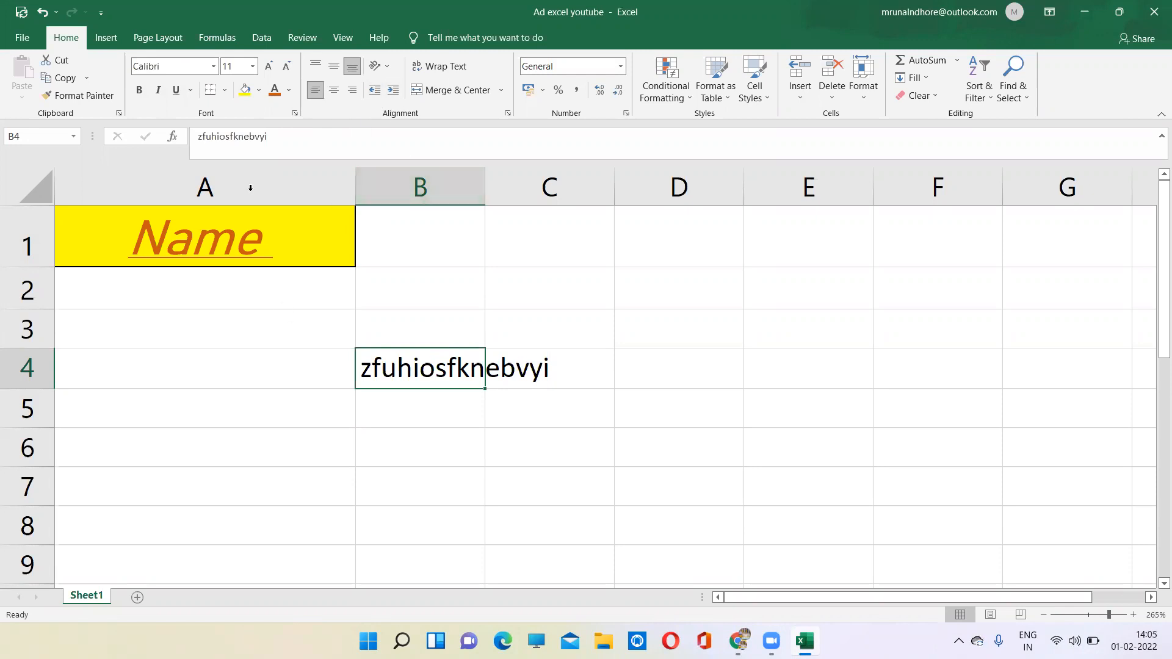
pyautogui.click(333, 98)
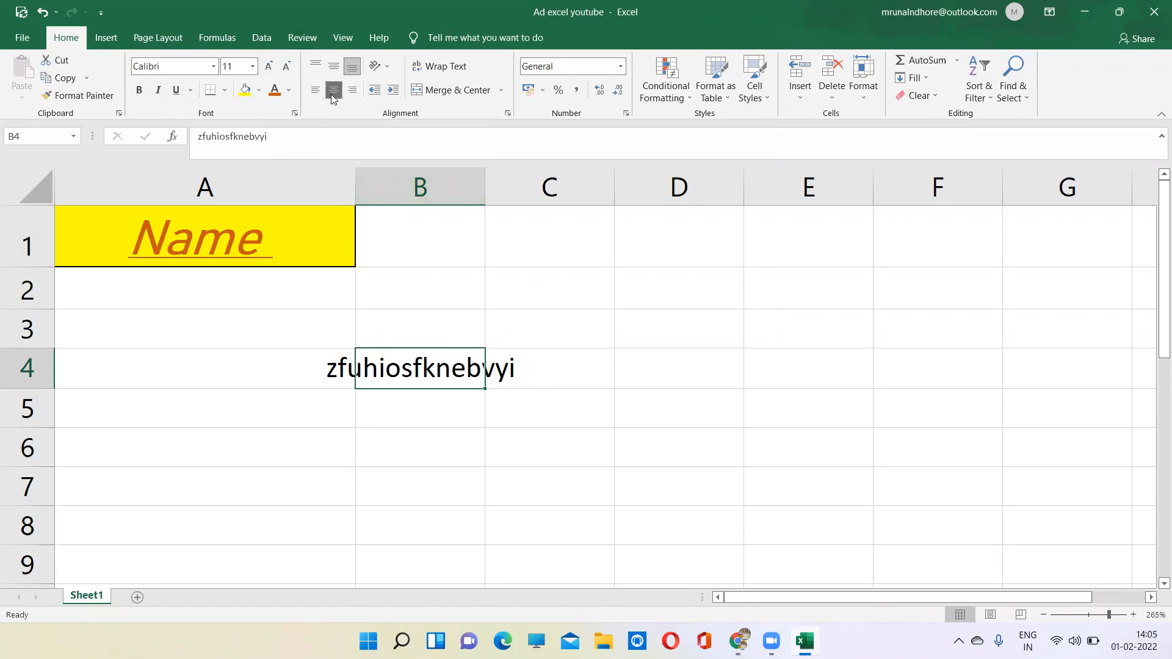
pyautogui.click(351, 97)
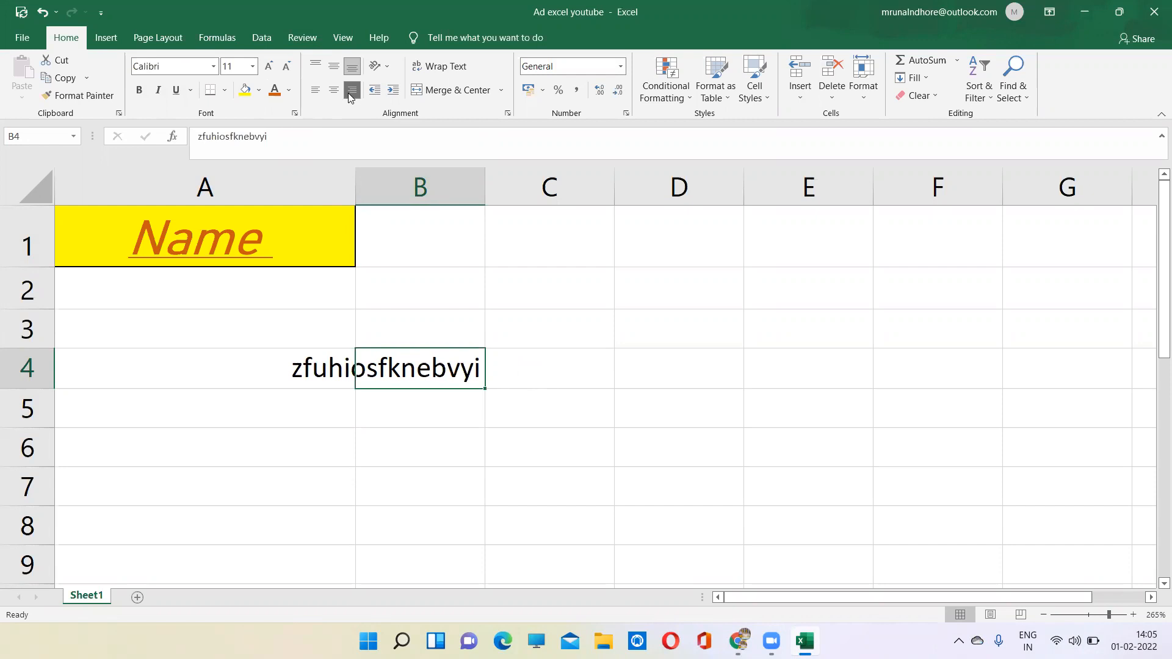
pyautogui.click(248, 250)
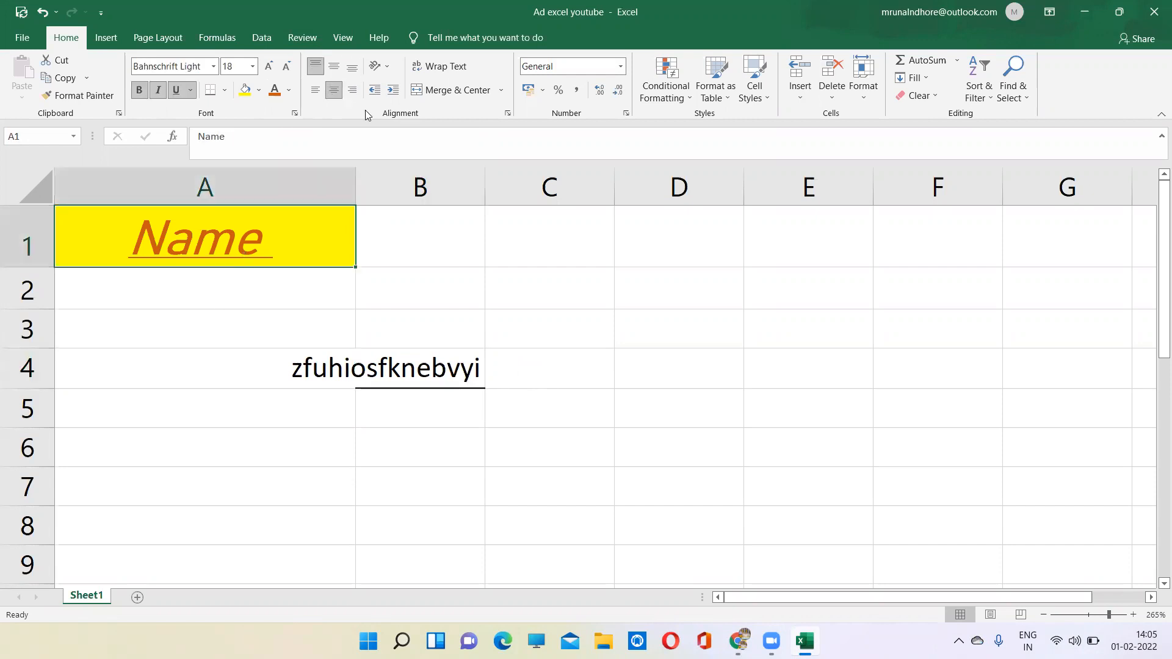
# - Try the Vertical Text, Angle Counterclockwise and Angle Clockwise orientations on the heading in A1
pyautogui.click(387, 66)
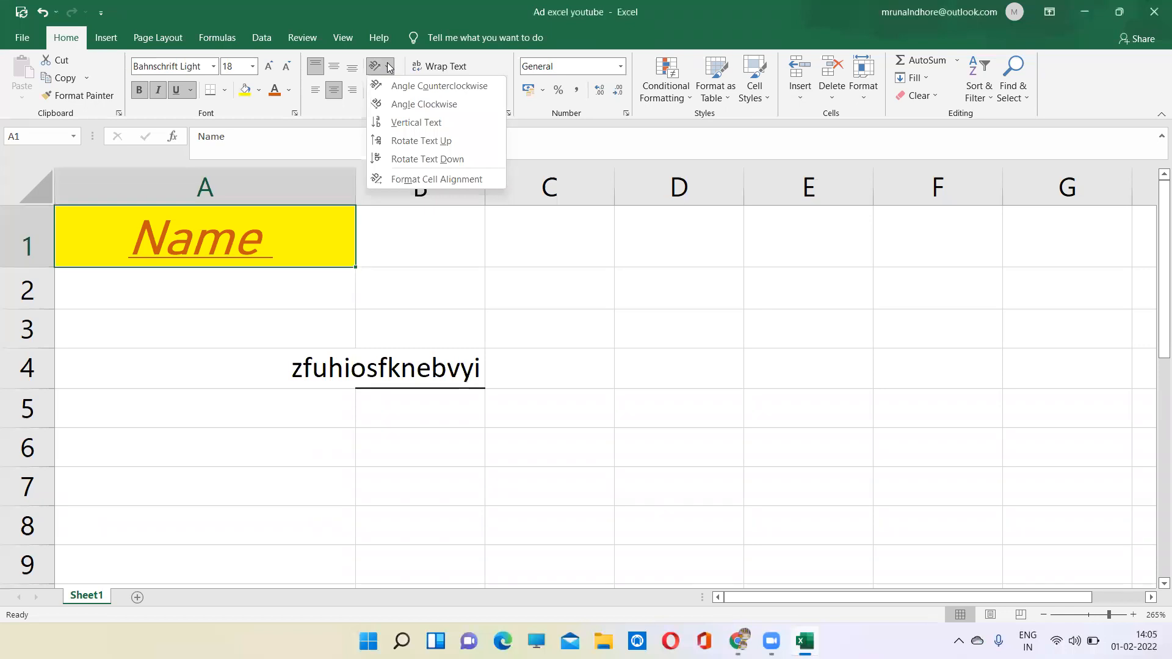
pyautogui.click(431, 122)
pyautogui.click(390, 64)
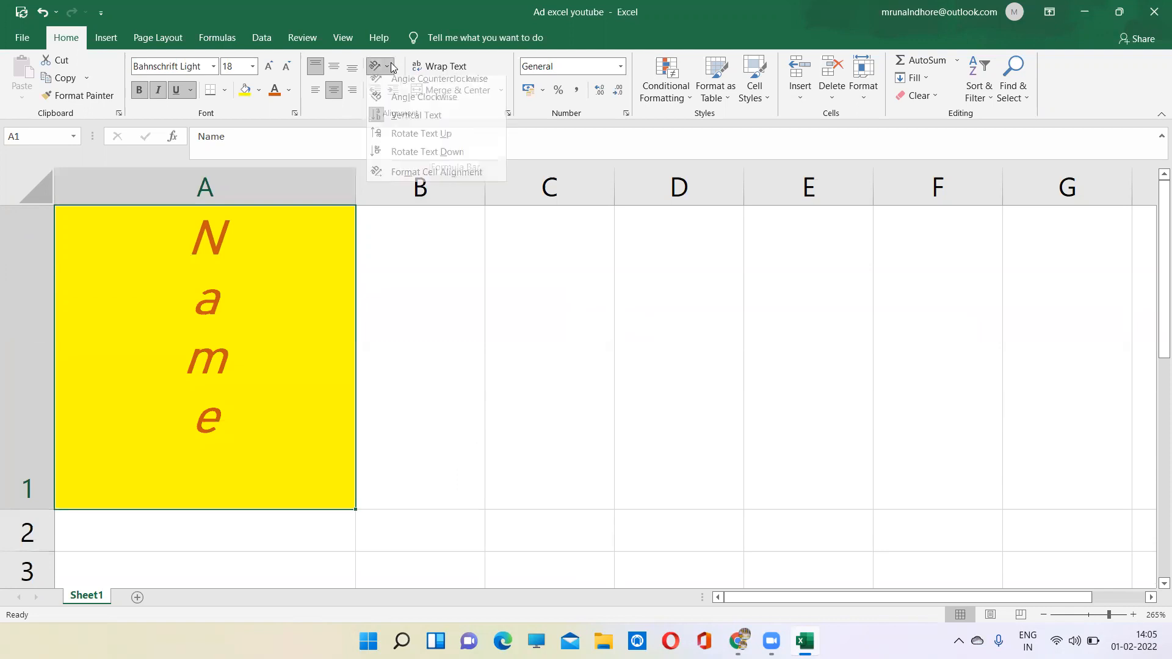
pyautogui.click(402, 86)
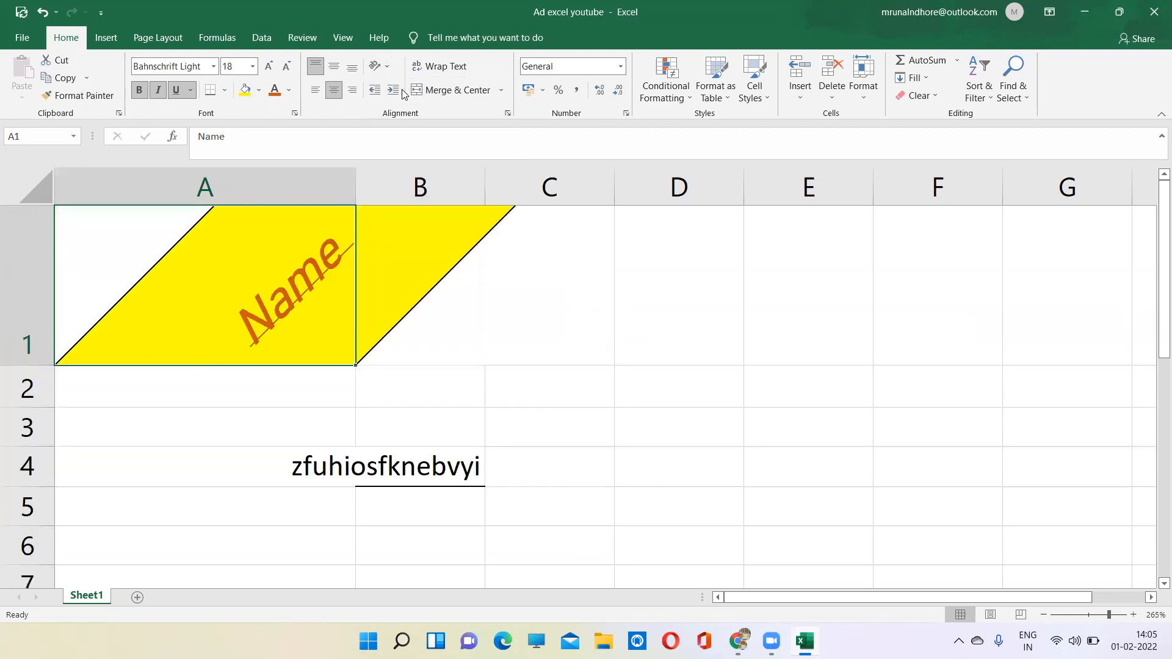
pyautogui.click(388, 65)
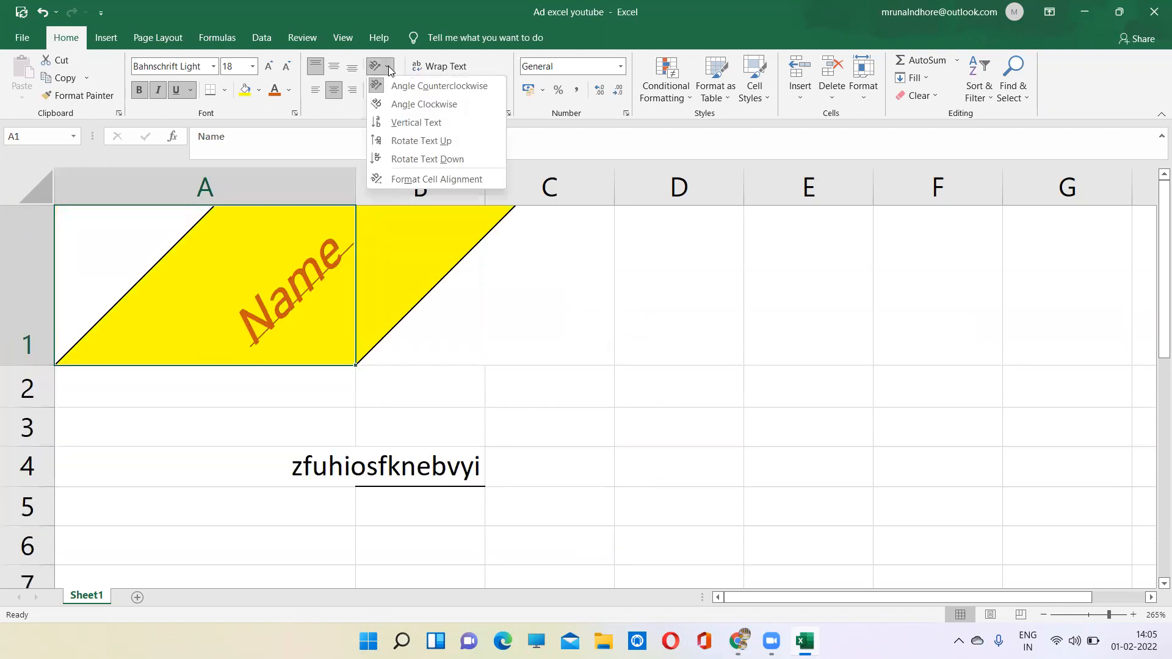
pyautogui.click(398, 106)
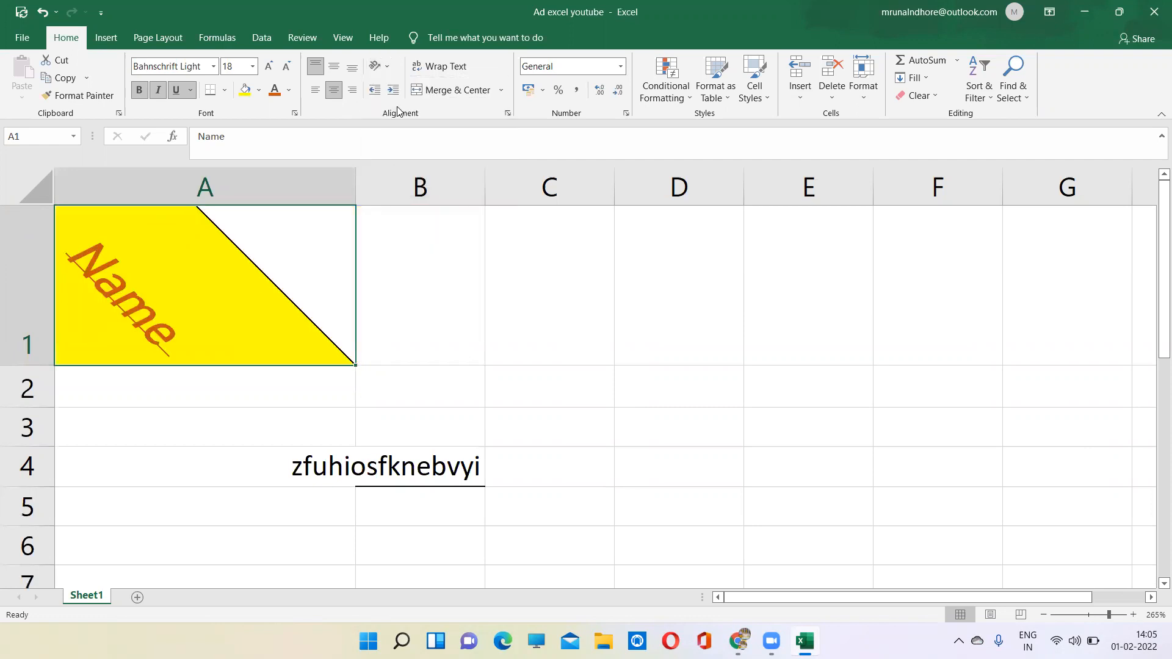
# - Try the Rotate Text Up and Rotate Text Down orientations on the heading in A1, finishing with Rotate Text Up
pyautogui.click(386, 66)
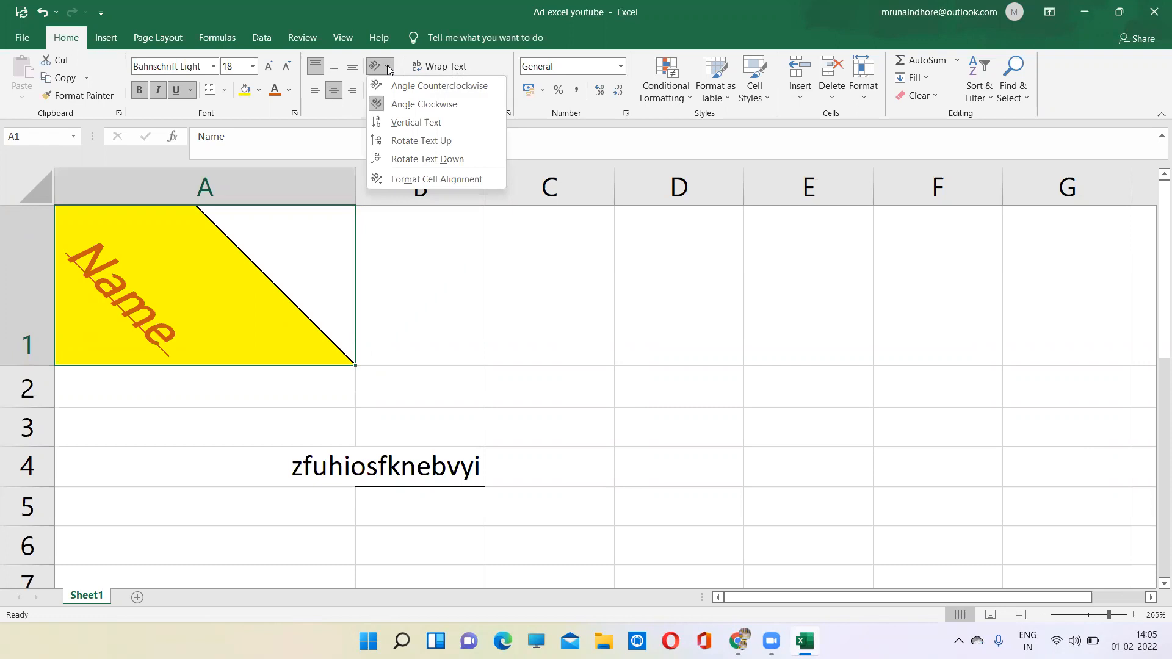
pyautogui.click(403, 146)
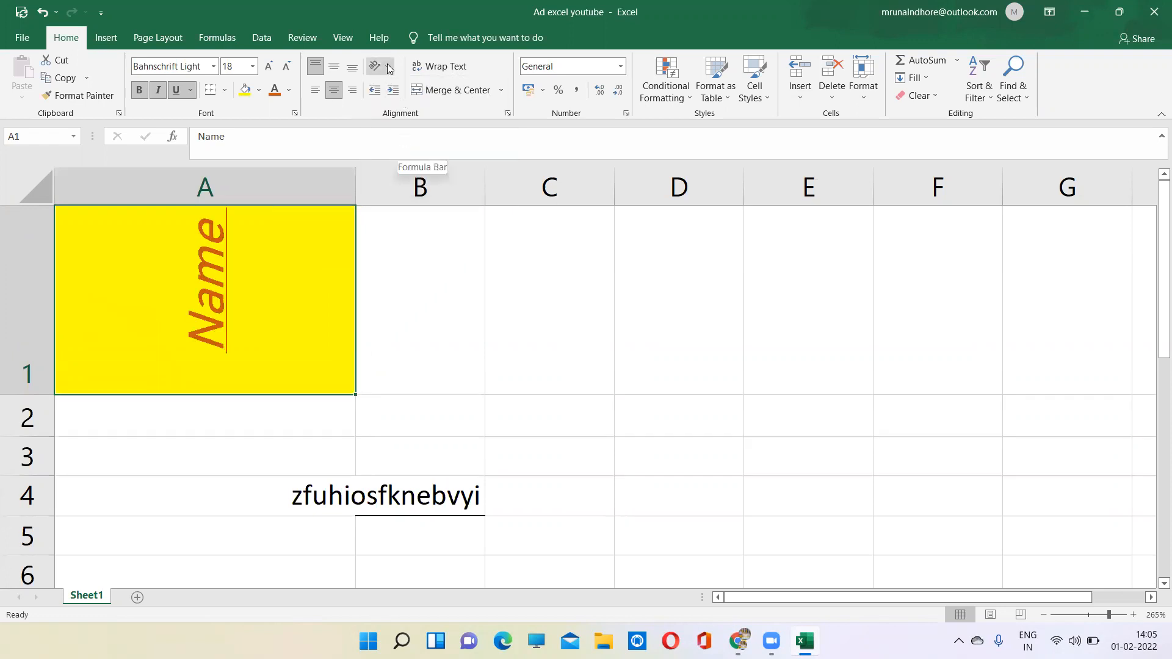
pyautogui.click(387, 66)
pyautogui.click(397, 160)
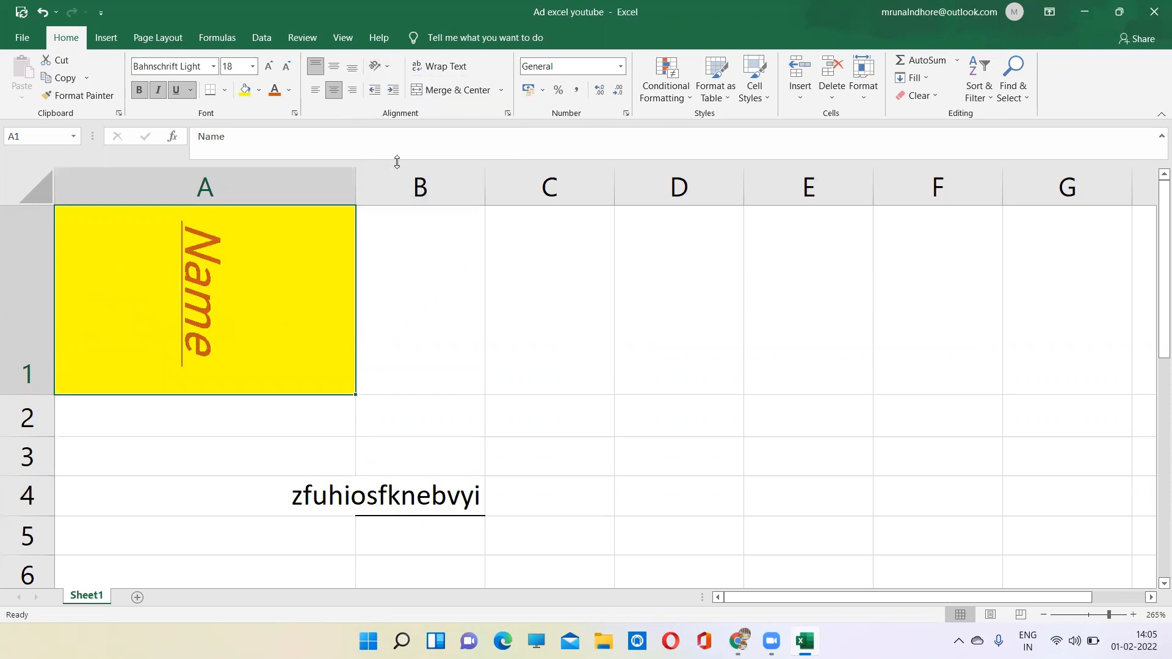
pyautogui.click(379, 68)
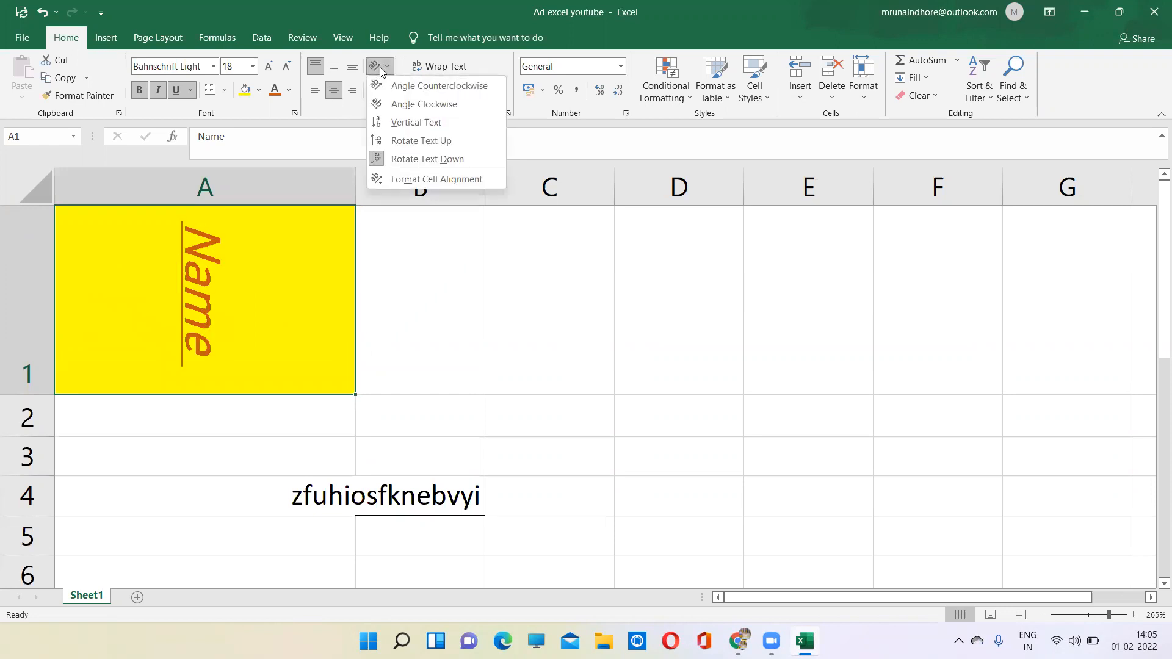
pyautogui.click(384, 146)
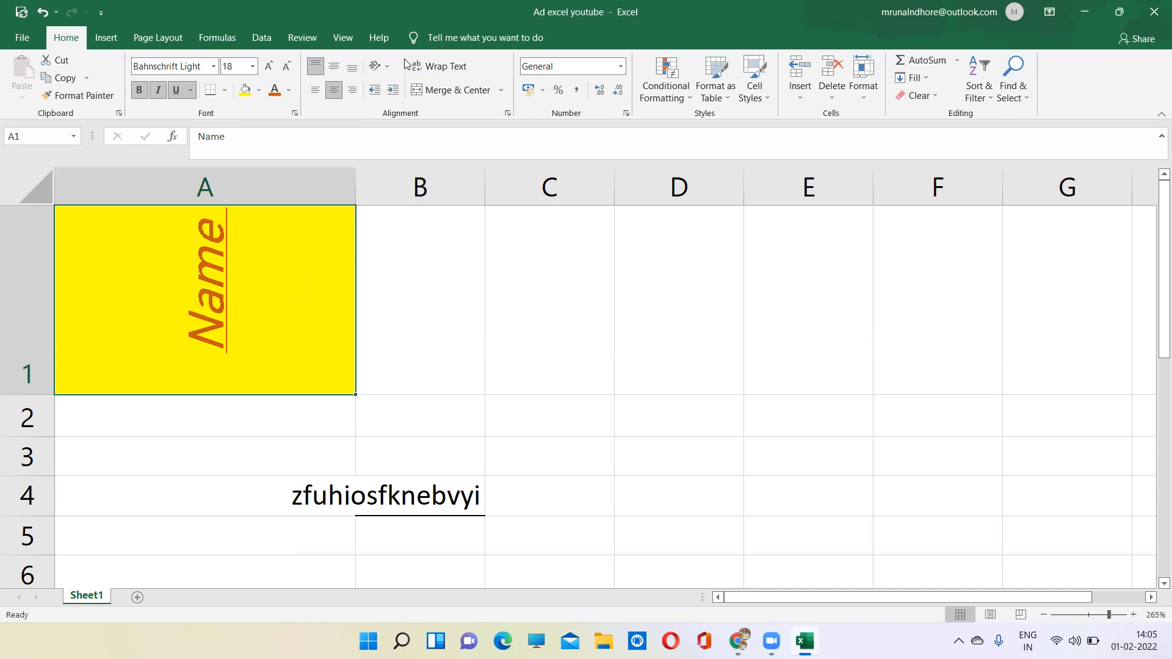
# - Set the text orientation of heading cell A1 to 0 degrees through the Format Cell Alignment settings
pyautogui.click(384, 65)
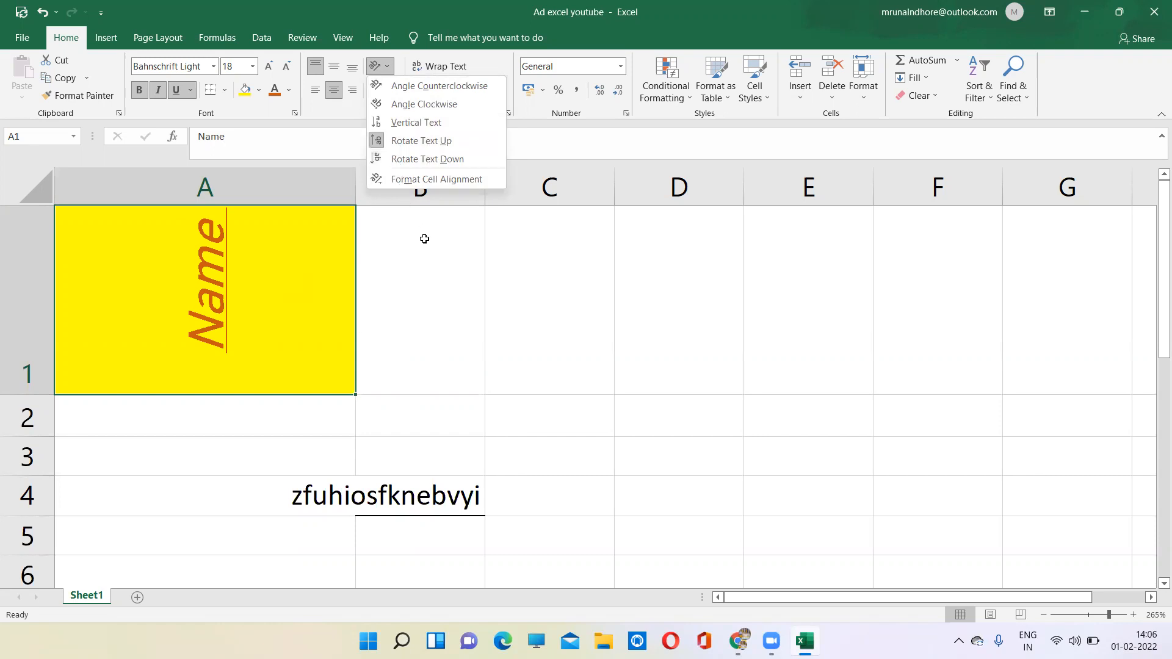
pyautogui.click(380, 66)
pyautogui.click(389, 67)
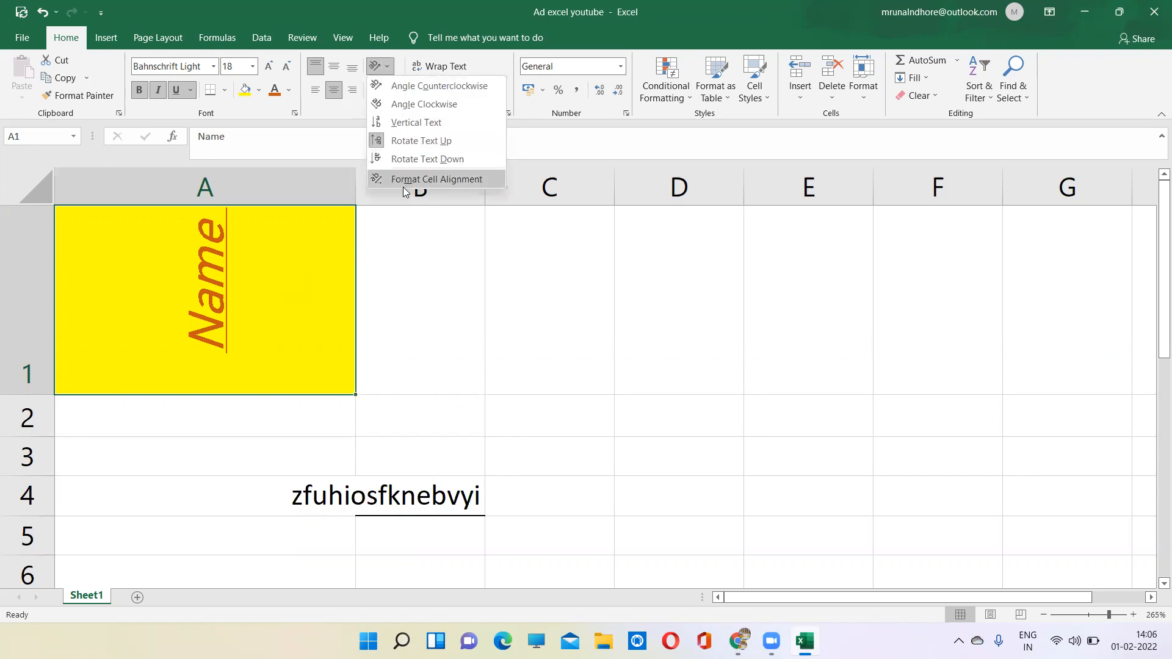
pyautogui.click(403, 184)
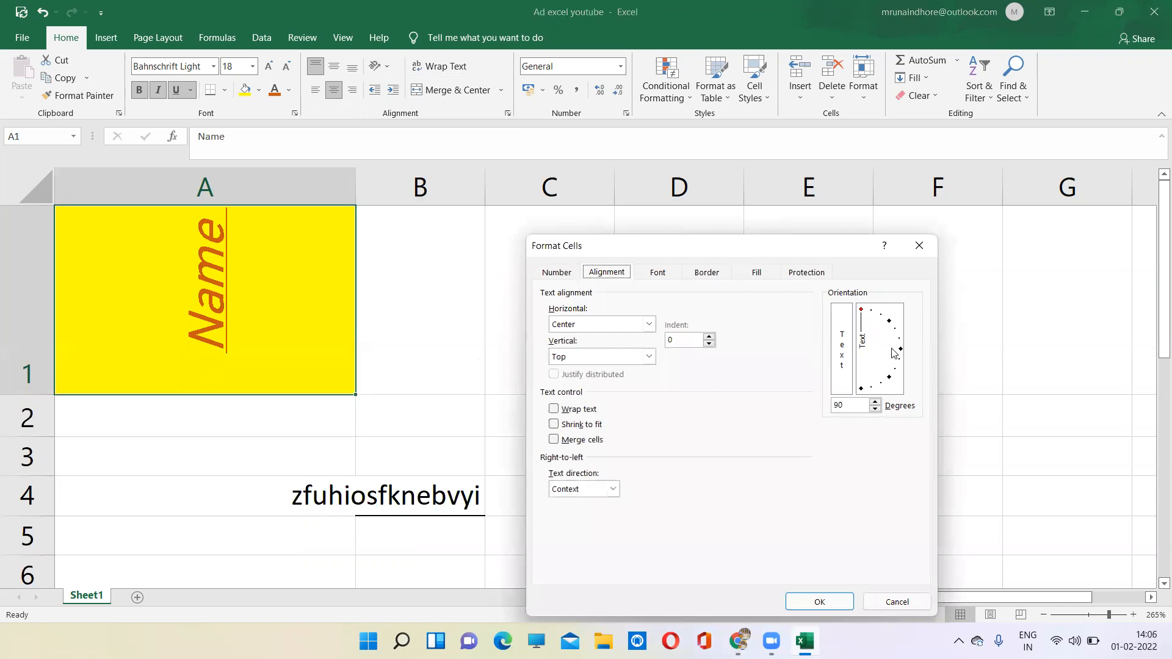
pyautogui.moveTo(863, 315); pyautogui.dragTo(904, 352)
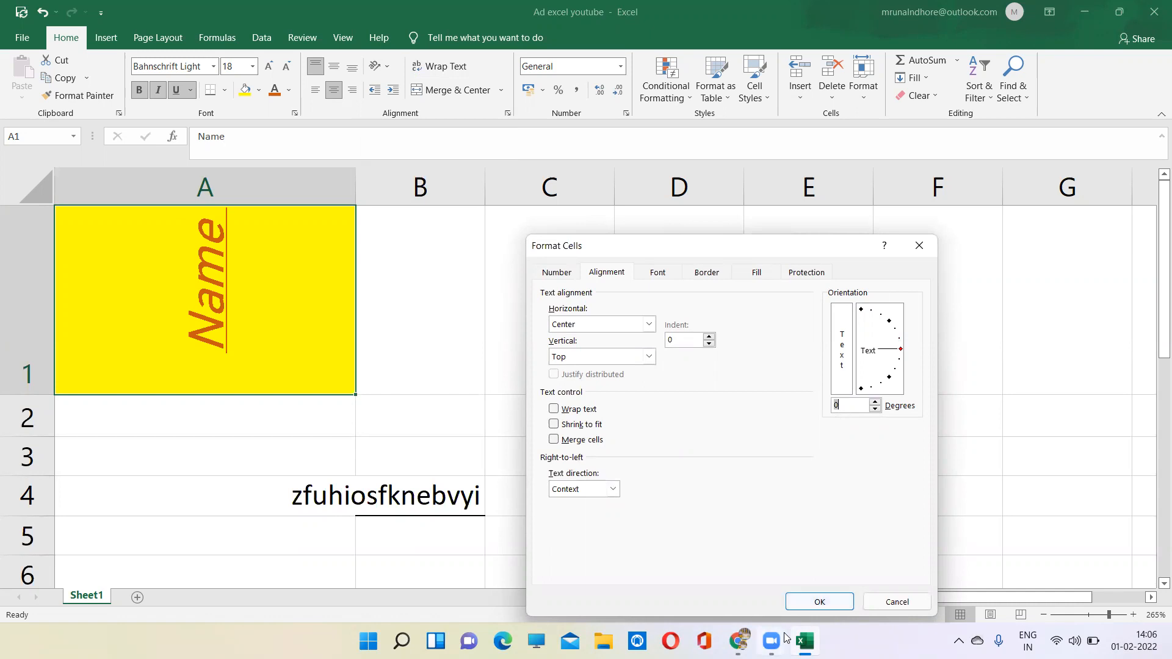
pyautogui.click(821, 601)
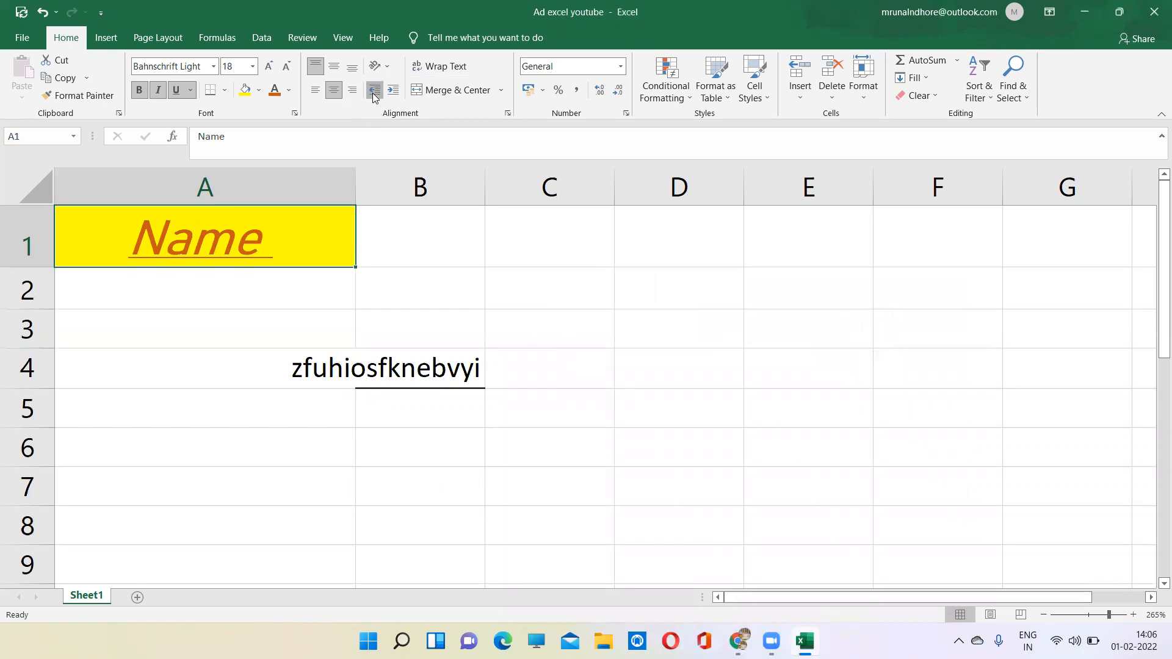
# - Increase the indent of the heading in A1 and delete the sample text from cell B4
pyautogui.click(398, 94)
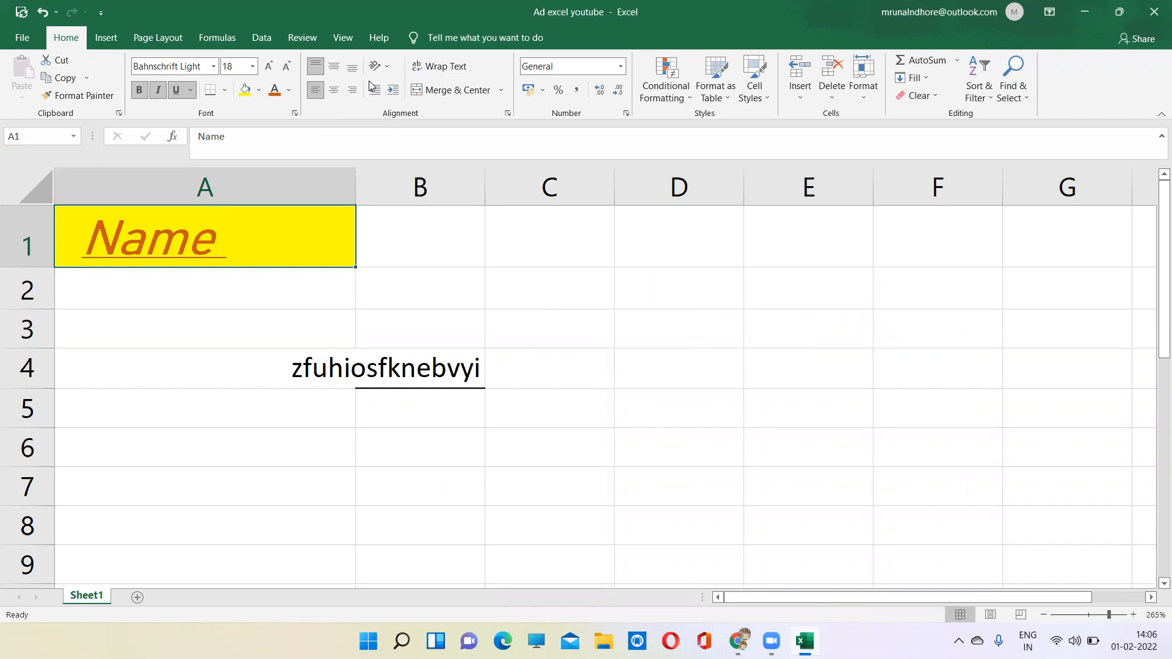
pyautogui.click(392, 368)
pyautogui.press('Delete')
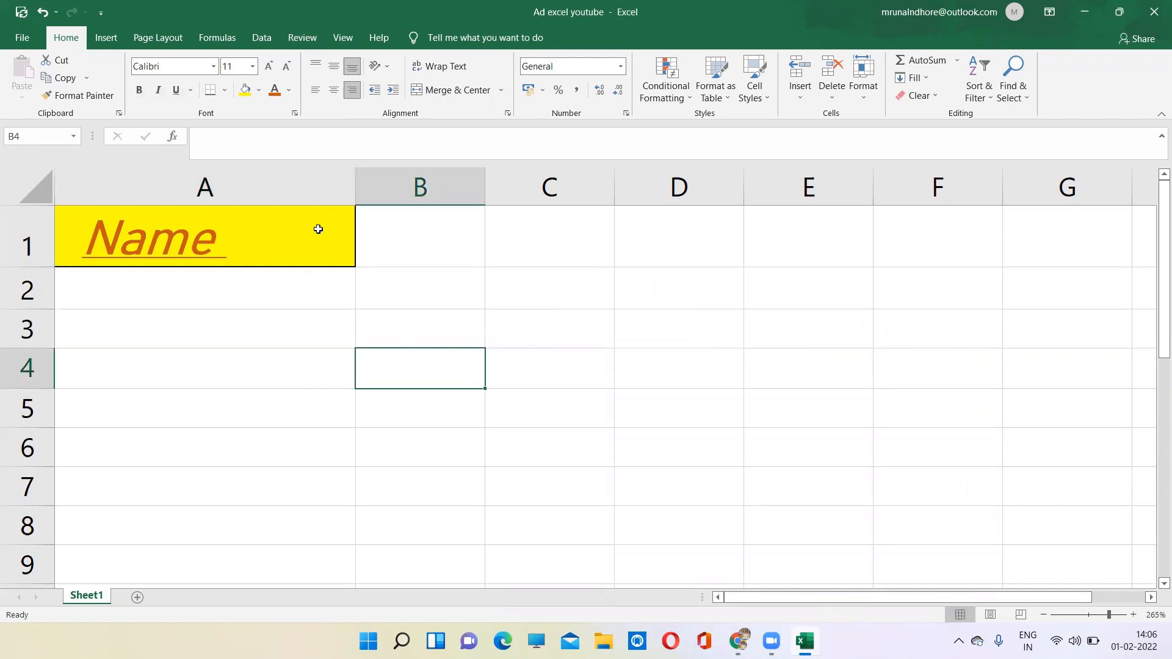
# - Merge and center the heading across cells A1 to E1, then select cell B3
pyautogui.click(287, 236)
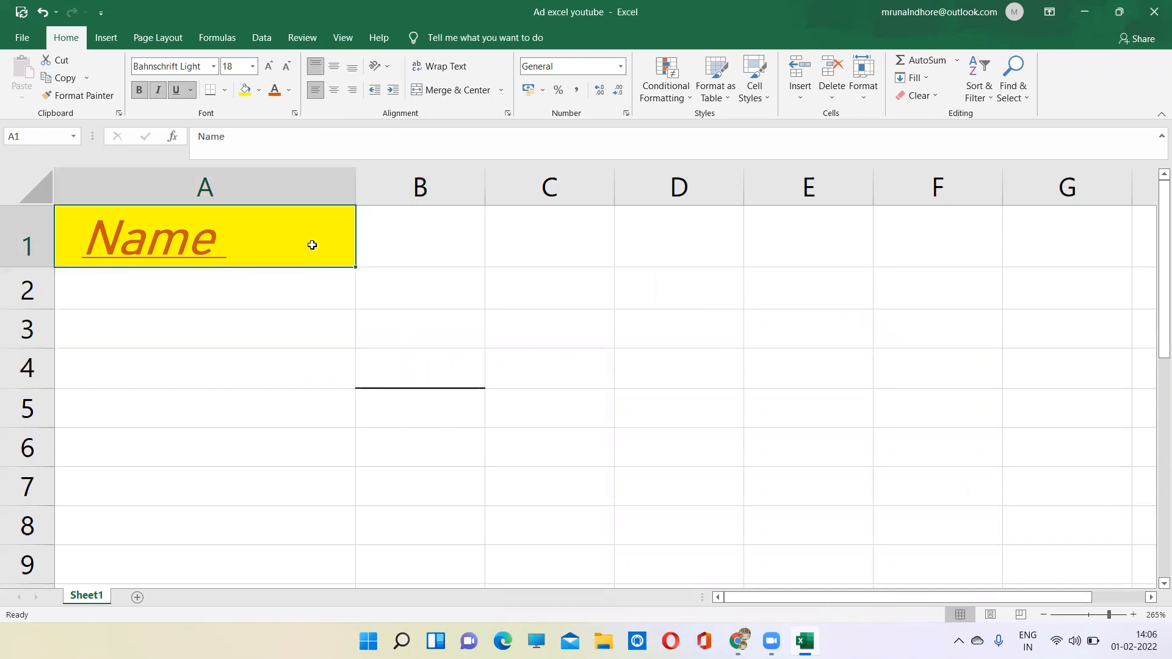
pyautogui.hotkey('shift', 'Right')
pyautogui.hotkey('shift', 'Right')
pyautogui.hotkey('shift', 'Right')
pyautogui.hotkey('shift', 'Right')
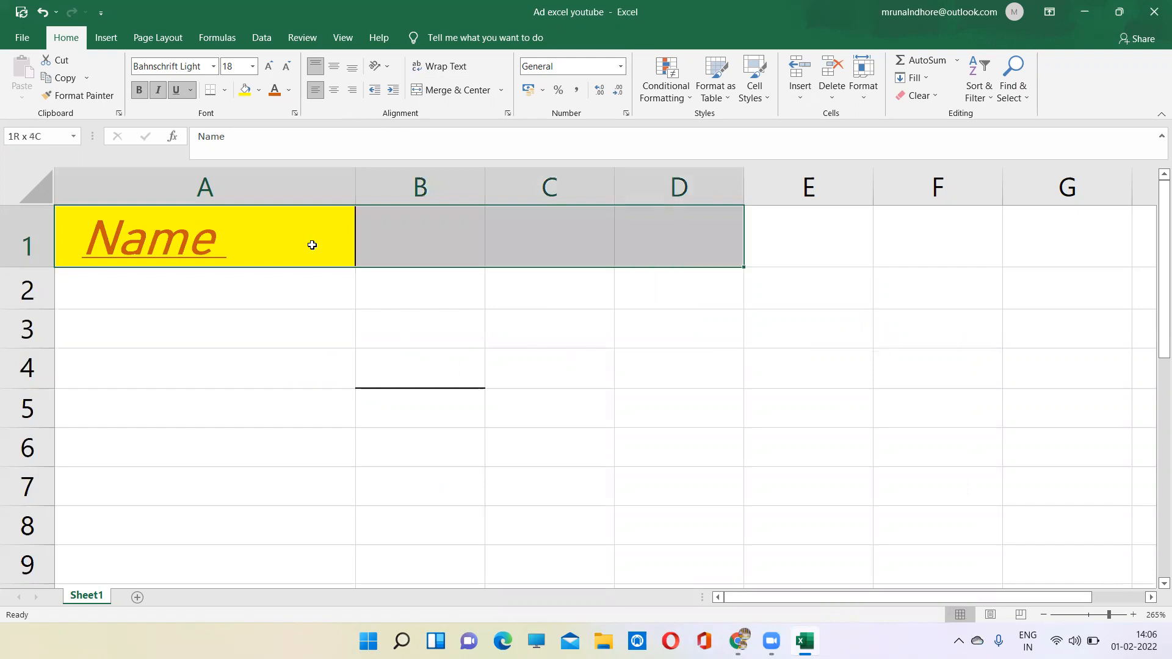
pyautogui.click(470, 90)
pyautogui.click(432, 328)
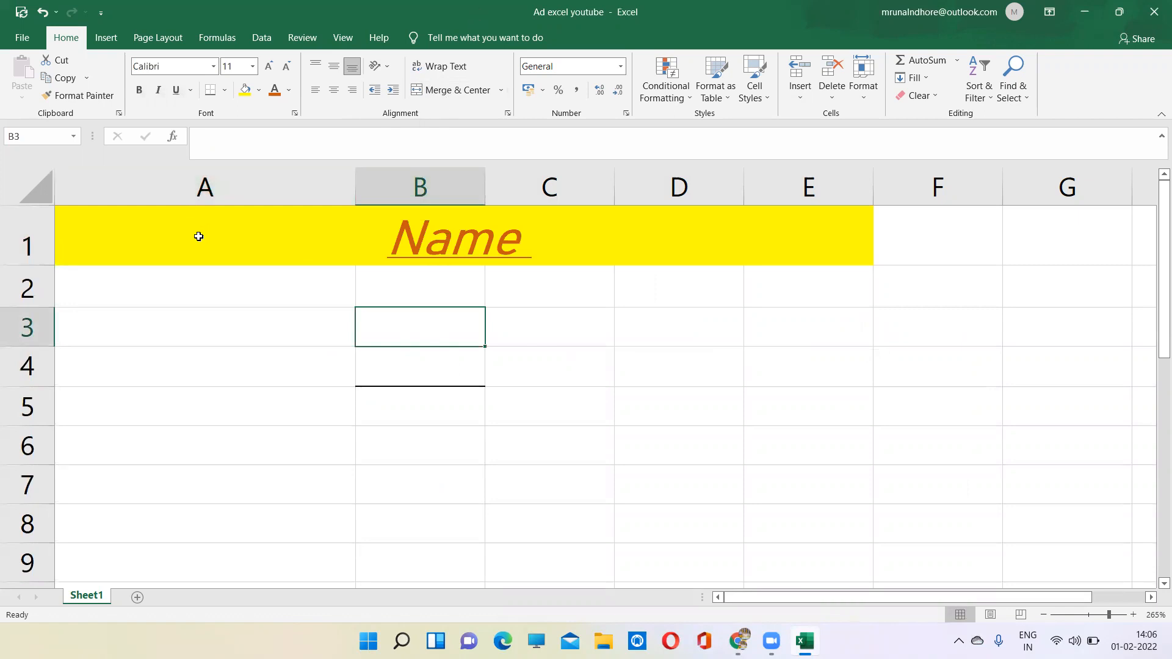
# - Try Wrap Text on the merged heading in A1:E1, turn it back off, and select cell A2
pyautogui.click(275, 241)
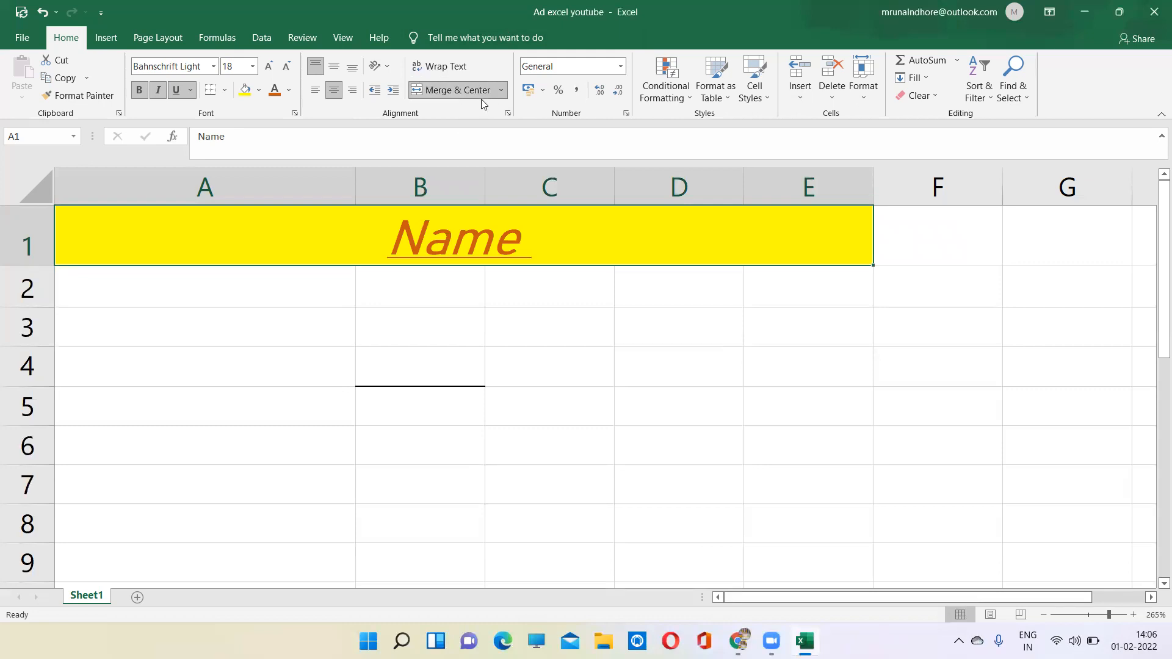
pyautogui.click(468, 64)
pyautogui.click(468, 62)
pyautogui.click(413, 296)
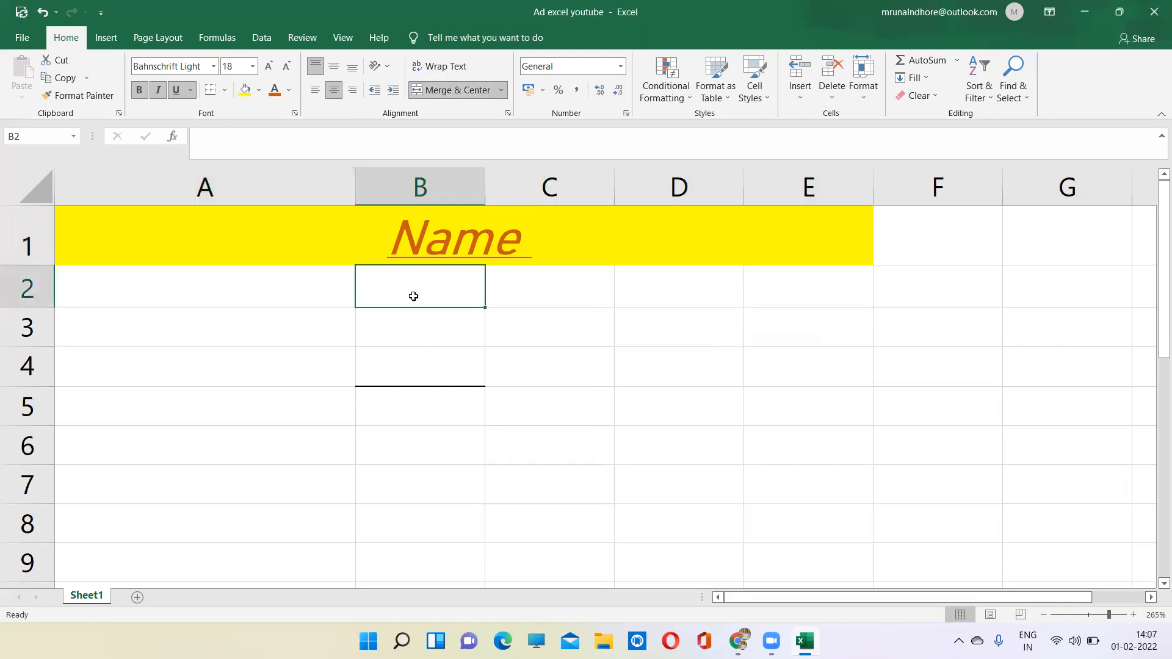
pyautogui.click(211, 278)
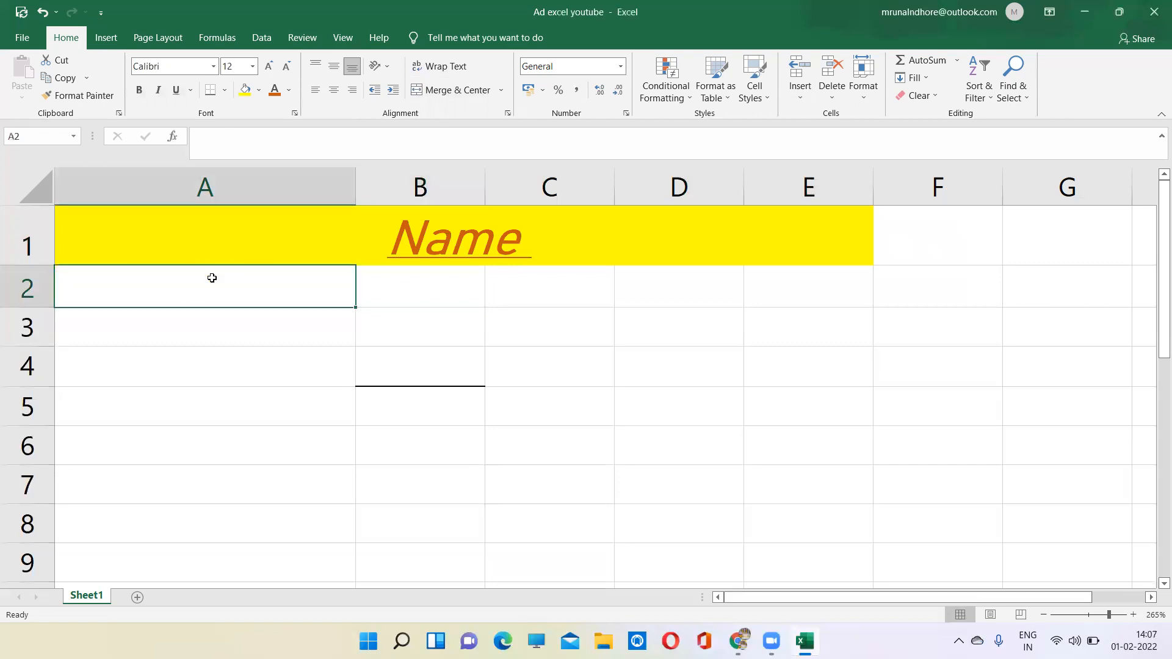